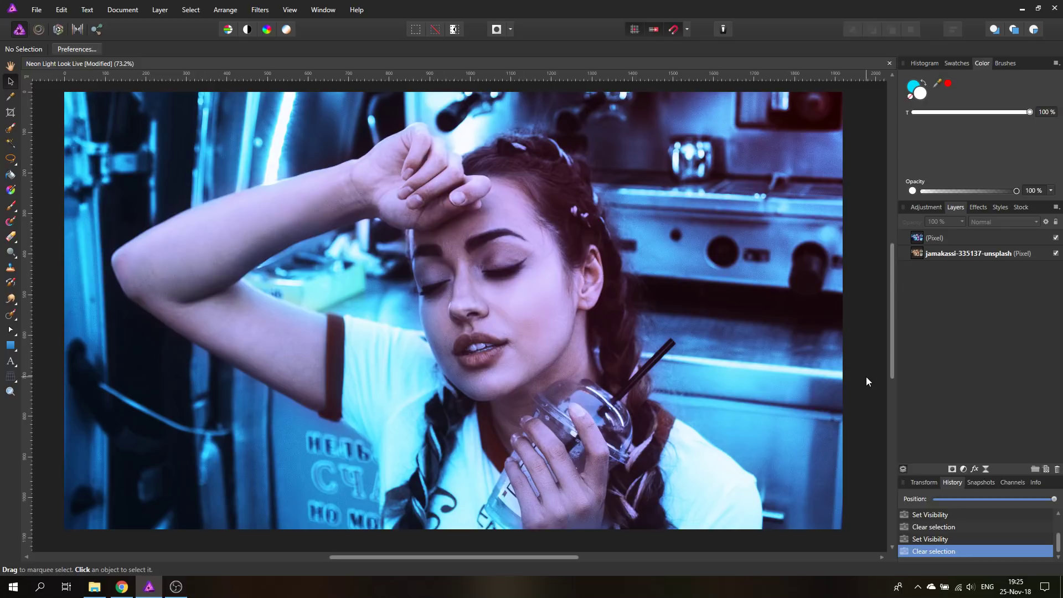
Step: Hide the blue neon colour layer and select the jamakassi-335137-unsplash photo layer
{"action": "left_click", "coordinate": [1056, 238]}
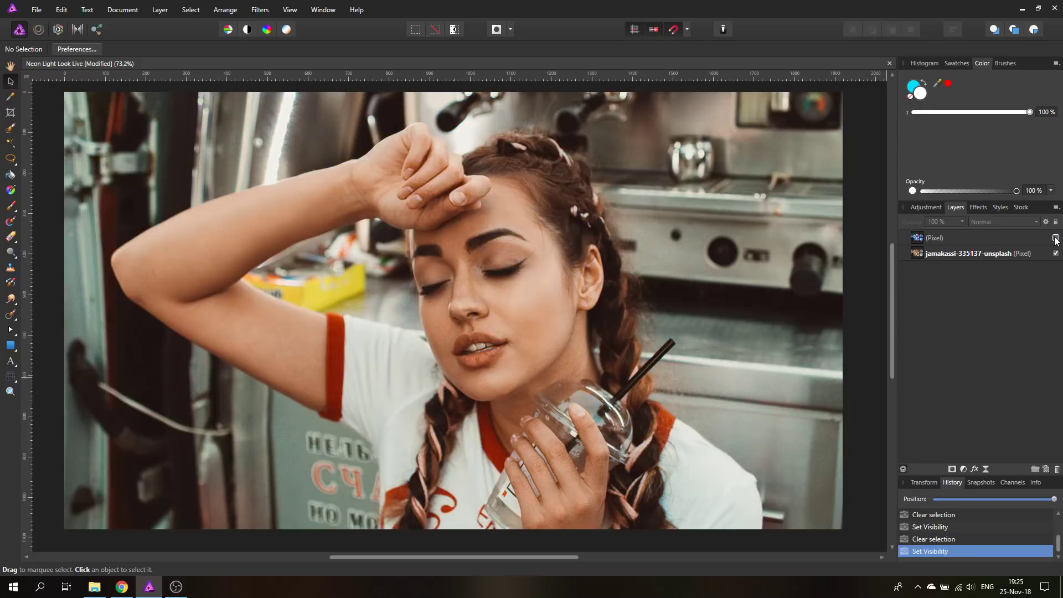
{"action": "left_click", "coordinate": [1056, 238]}
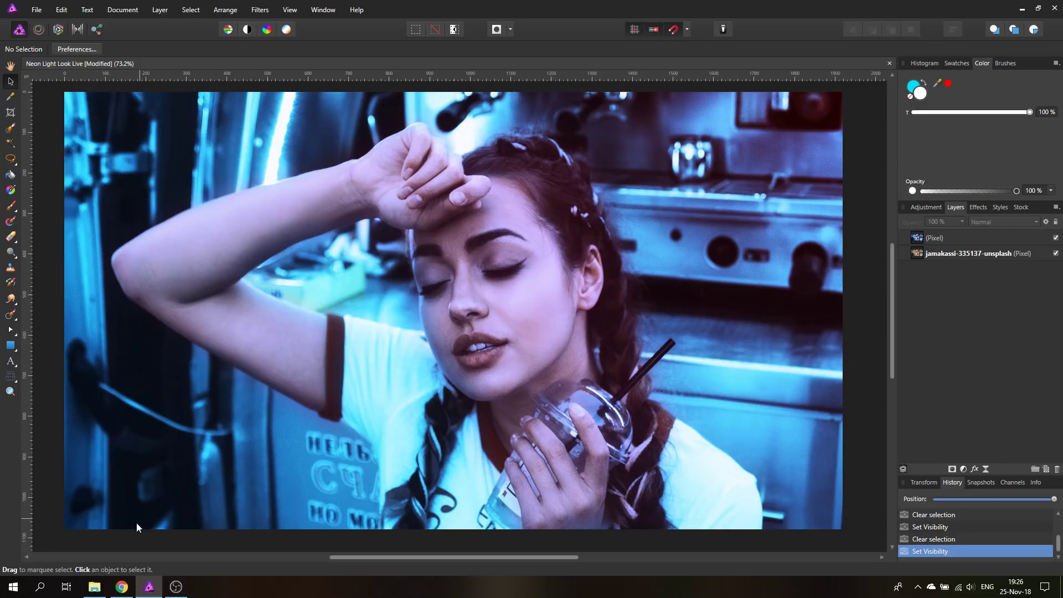
{"action": "left_click", "coordinate": [127, 588]}
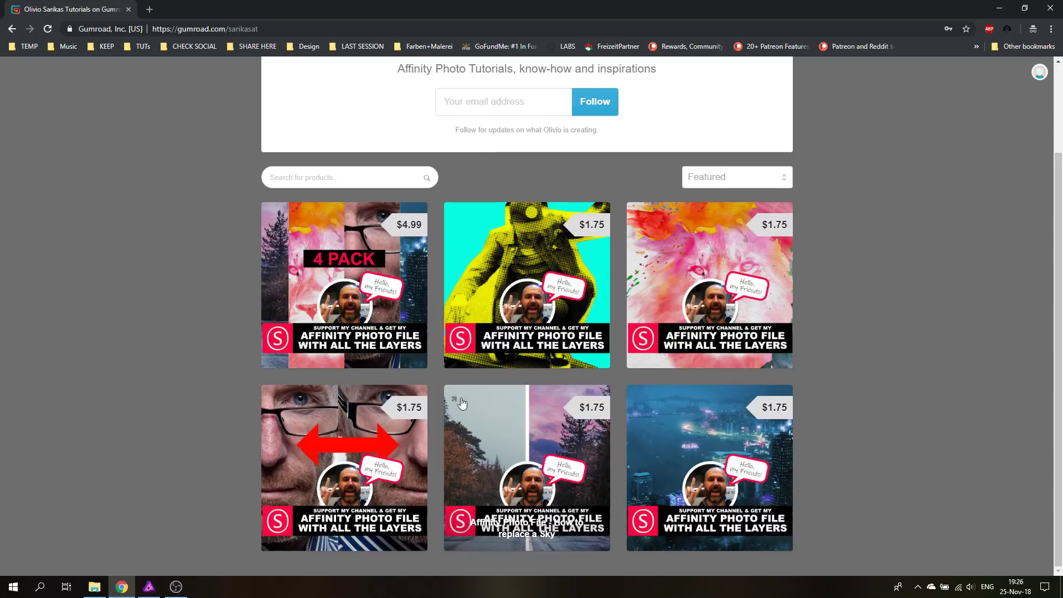
{"action": "left_click", "coordinate": [148, 588]}
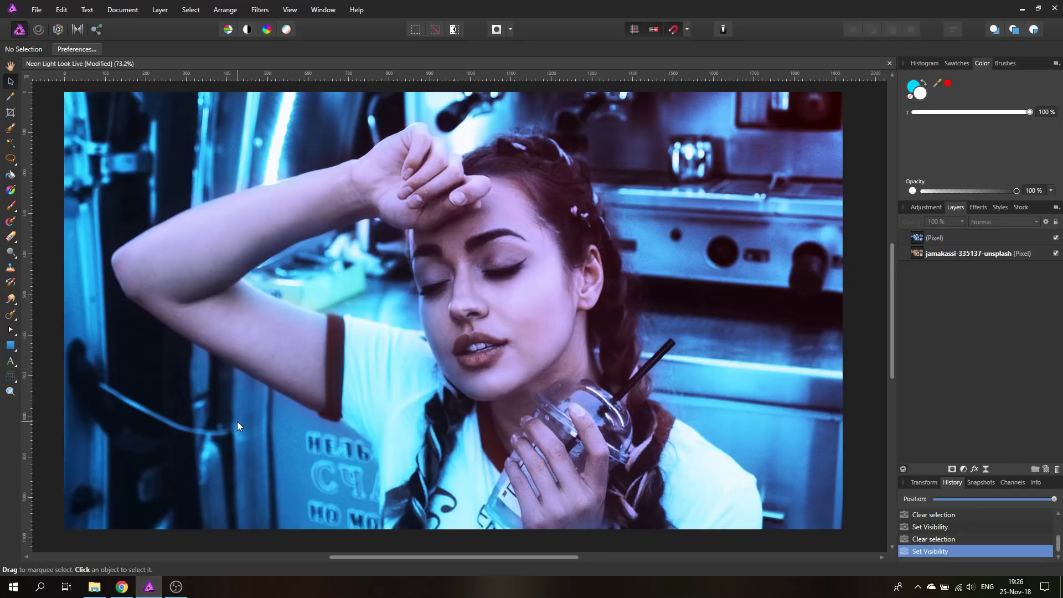
{"action": "left_click", "coordinate": [1056, 238]}
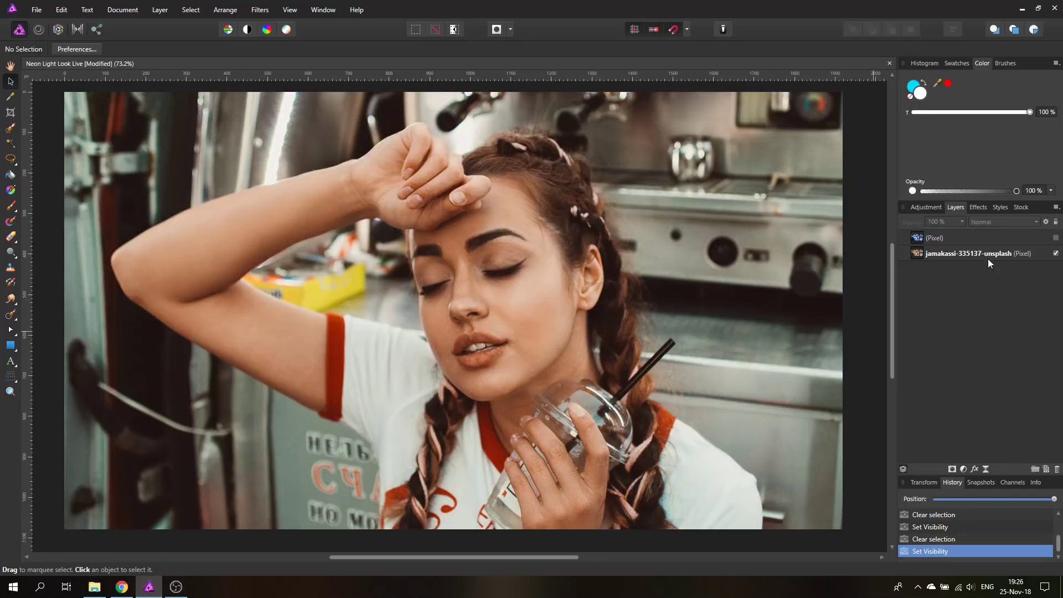
{"action": "left_click", "coordinate": [917, 253]}
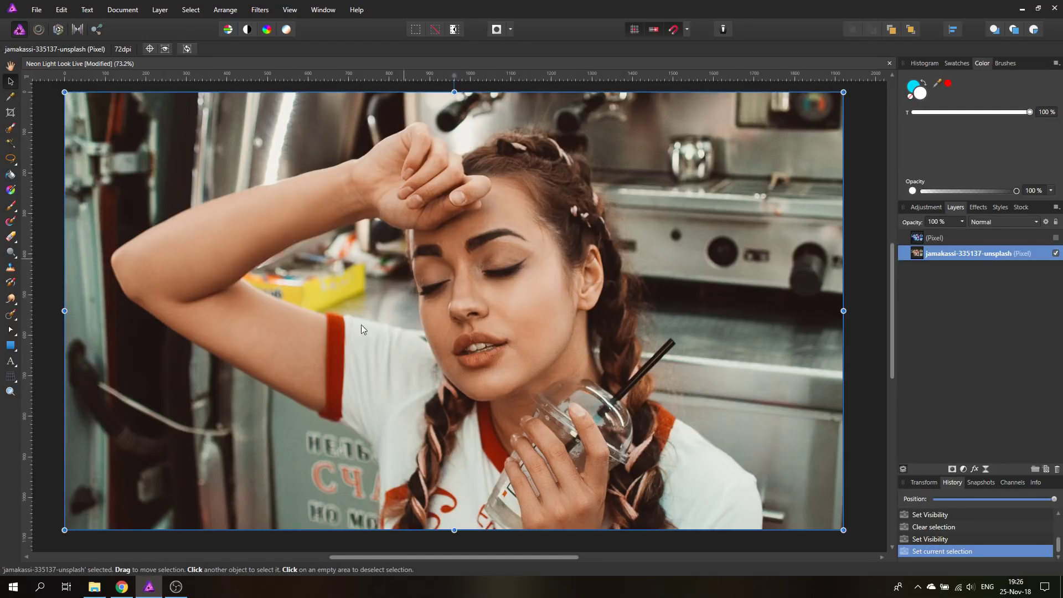
Step: Brush-select the woman's raised arm, subtracting the strips above hair and arm, adding the fingertips
{"action": "left_click", "coordinate": [10, 130]}
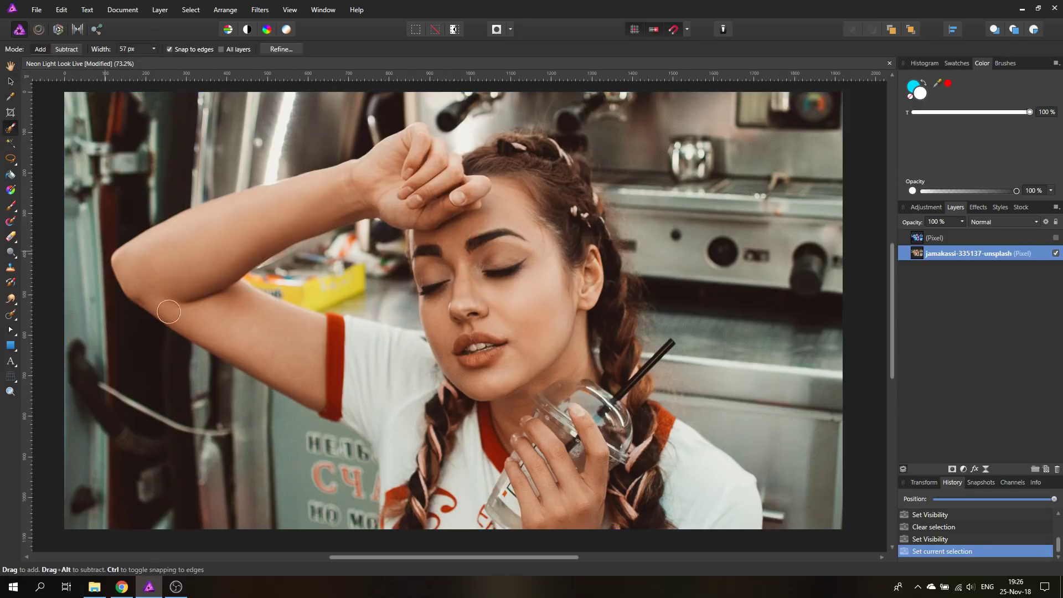
{"action": "left_click_drag", "start_coordinate": [277, 366], "coordinate": [301, 372]}
{"action": "mouse_move", "coordinate": [255, 324]}
{"action": "left_mouse_down"}
{"action": "mouse_move", "coordinate": [171, 283]}
{"action": "mouse_move", "coordinate": [158, 261]}
{"action": "mouse_move", "coordinate": [375, 185]}
{"action": "mouse_move", "coordinate": [461, 200]}
{"action": "mouse_move", "coordinate": [476, 257]}
{"action": "mouse_move", "coordinate": [461, 307]}
{"action": "mouse_move", "coordinate": [470, 353]}
{"action": "mouse_move", "coordinate": [519, 400]}
{"action": "mouse_move", "coordinate": [563, 518]}
{"action": "mouse_move", "coordinate": [579, 417]}
{"action": "mouse_move", "coordinate": [613, 437]}
{"action": "mouse_move", "coordinate": [631, 505]}
{"action": "mouse_move", "coordinate": [620, 373]}
{"action": "mouse_move", "coordinate": [580, 276]}
{"action": "mouse_move", "coordinate": [554, 388]}
{"action": "mouse_move", "coordinate": [554, 288]}
{"action": "mouse_move", "coordinate": [580, 242]}
{"action": "mouse_move", "coordinate": [573, 220]}
{"action": "mouse_move", "coordinate": [548, 172]}
{"action": "mouse_move", "coordinate": [495, 172]}
{"action": "left_mouse_up"}
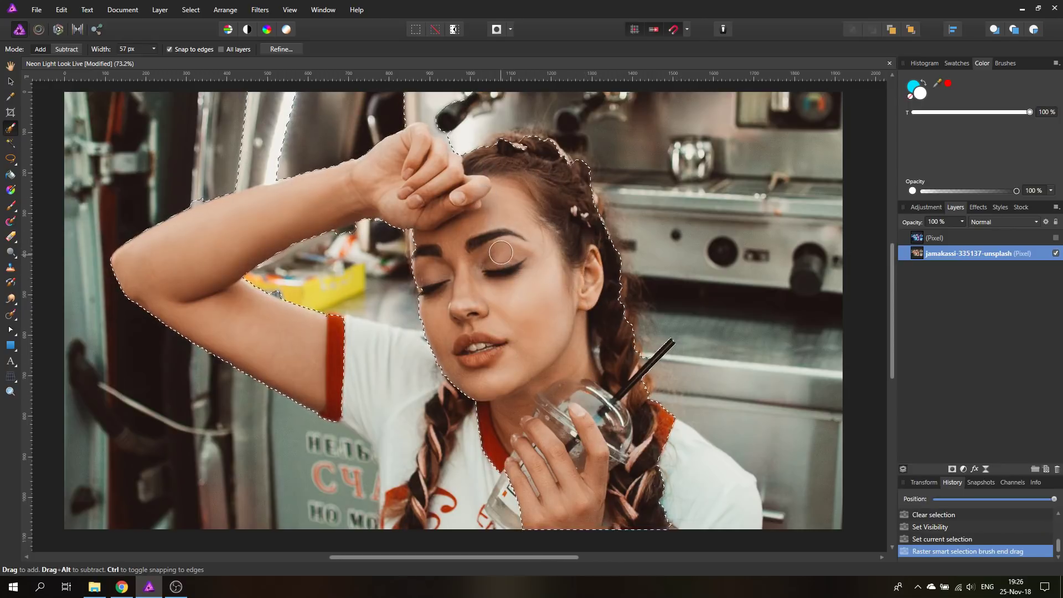
{"action": "left_click", "coordinate": [66, 49]}
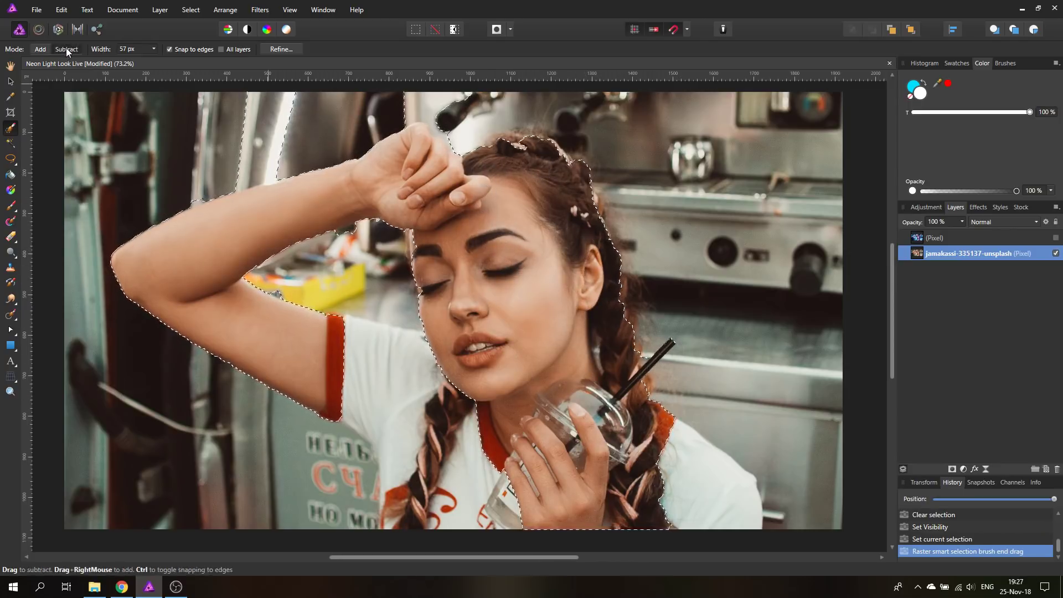
{"action": "mouse_move", "coordinate": [283, 105]}
{"action": "left_mouse_down"}
{"action": "mouse_move", "coordinate": [248, 123]}
{"action": "mouse_move", "coordinate": [244, 183]}
{"action": "mouse_move", "coordinate": [167, 222]}
{"action": "mouse_move", "coordinate": [210, 194]}
{"action": "left_mouse_up"}
{"action": "mouse_move", "coordinate": [388, 97]}
{"action": "left_mouse_down"}
{"action": "mouse_move", "coordinate": [427, 104]}
{"action": "mouse_move", "coordinate": [413, 155]}
{"action": "mouse_move", "coordinate": [426, 152]}
{"action": "left_mouse_up"}
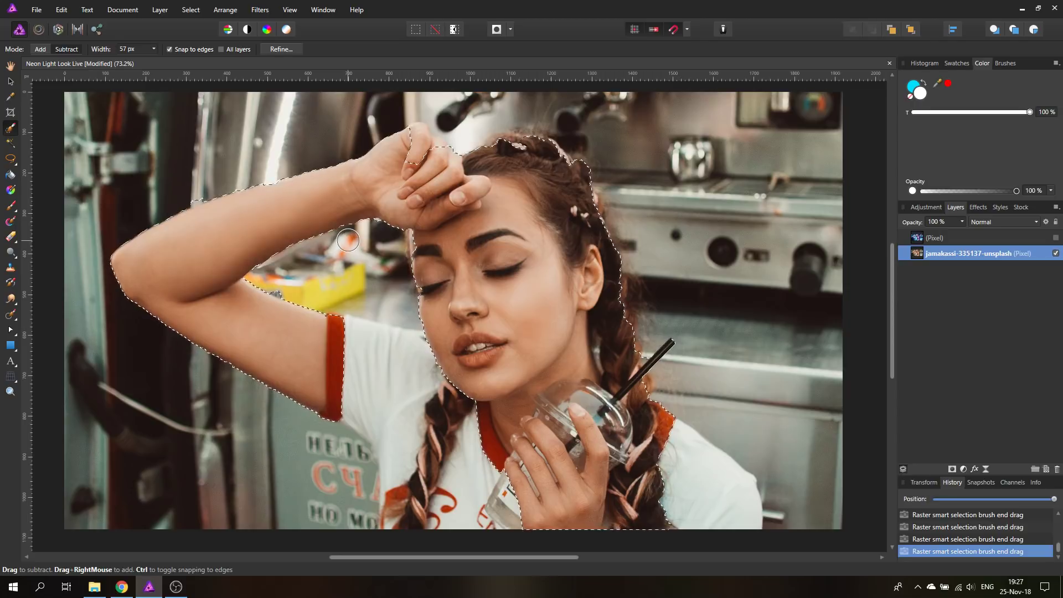
{"action": "left_click", "coordinate": [40, 49]}
{"action": "mouse_move", "coordinate": [381, 174]}
{"action": "left_mouse_down"}
{"action": "mouse_move", "coordinate": [411, 167]}
{"action": "mouse_move", "coordinate": [434, 152]}
{"action": "left_mouse_up"}
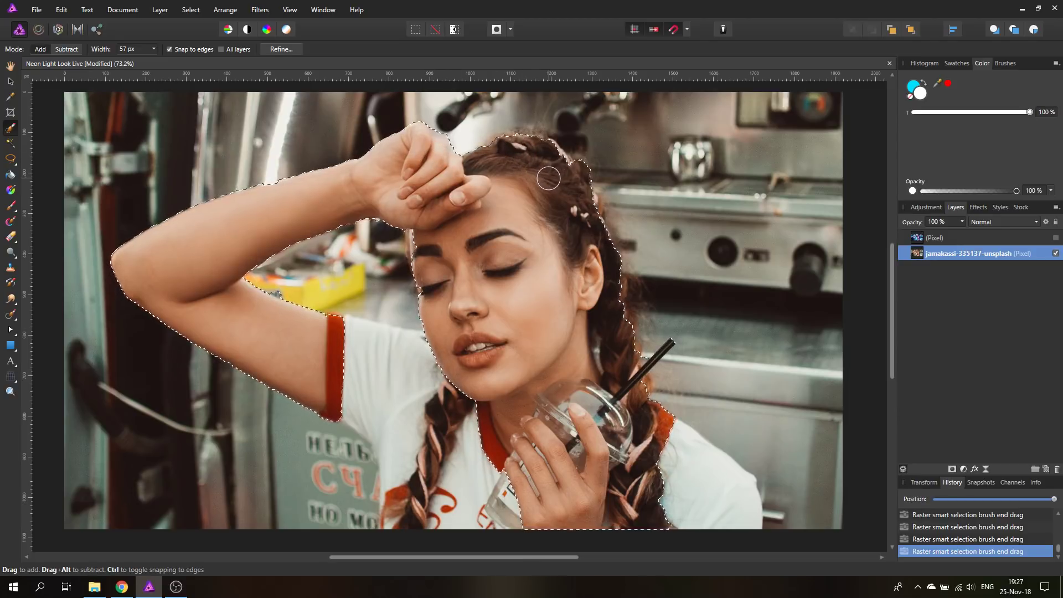
Step: Feather the current selection with a 150 px radius
{"action": "left_click", "coordinate": [190, 10]}
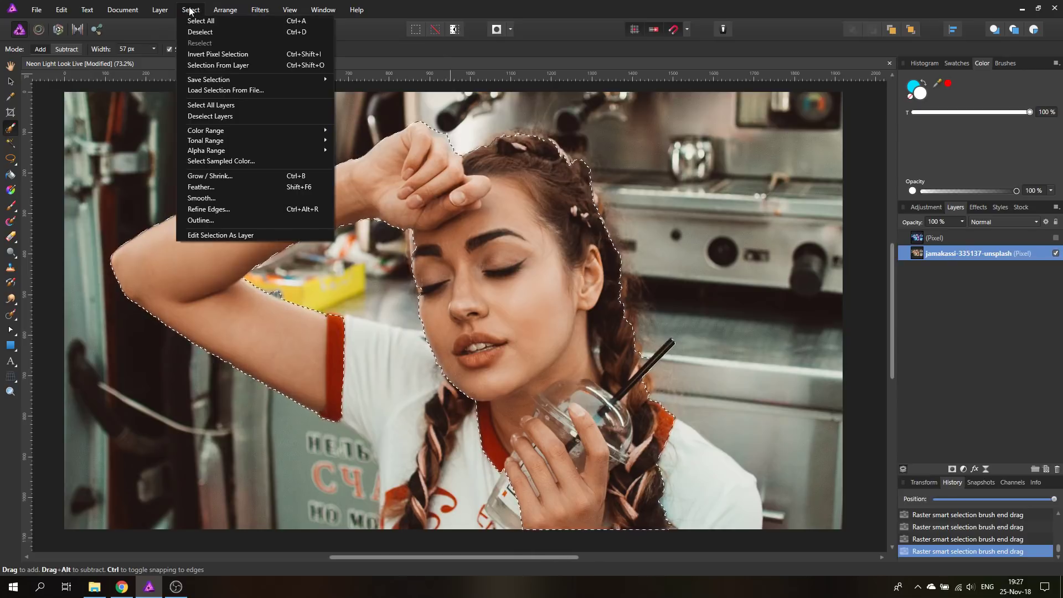
{"action": "left_click", "coordinate": [213, 187]}
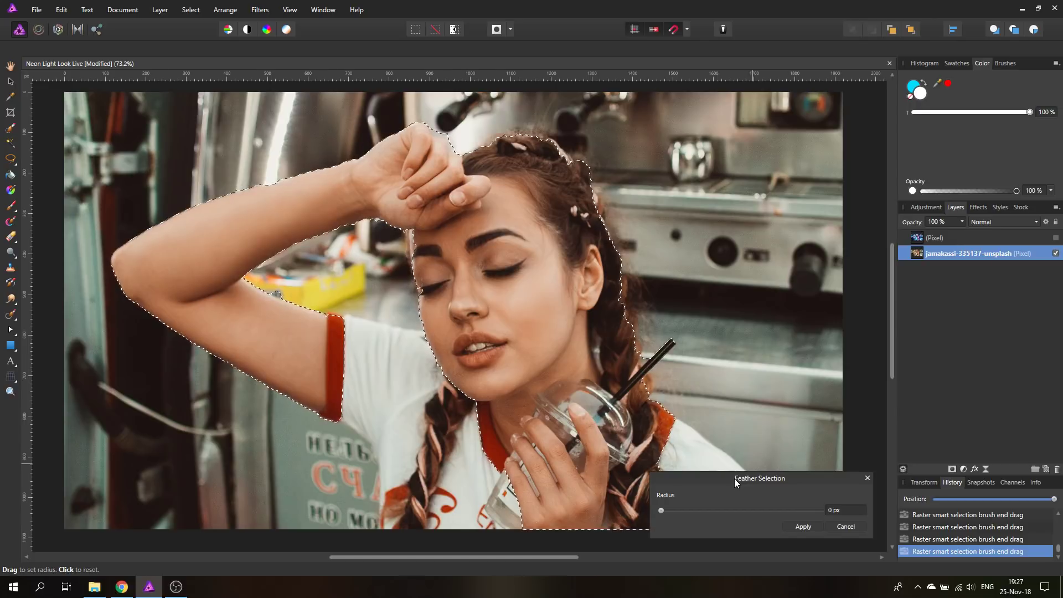
{"action": "left_click", "coordinate": [839, 510]}
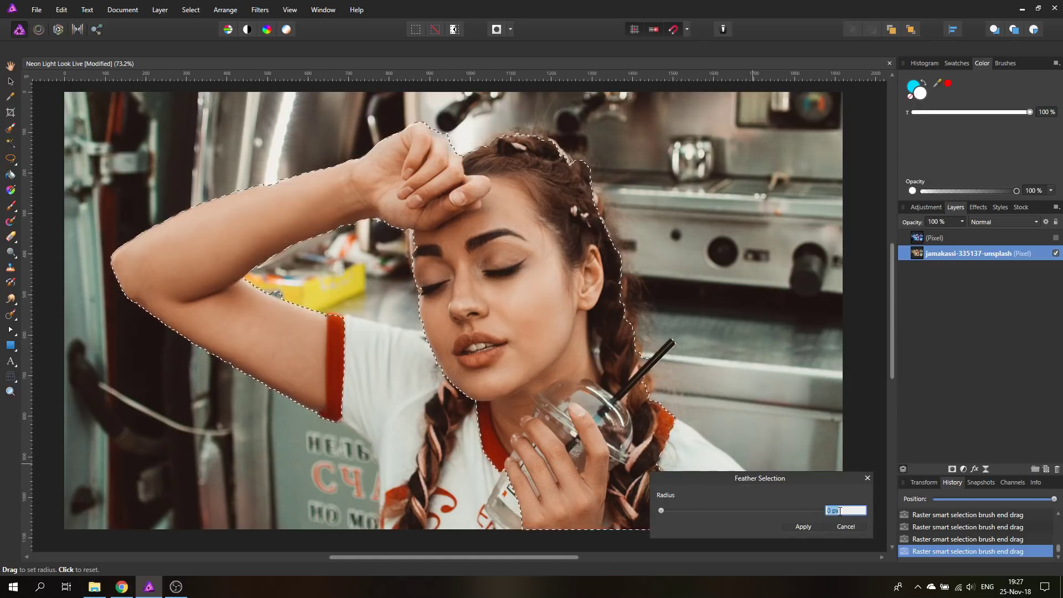
{"action": "type", "text": "150"}
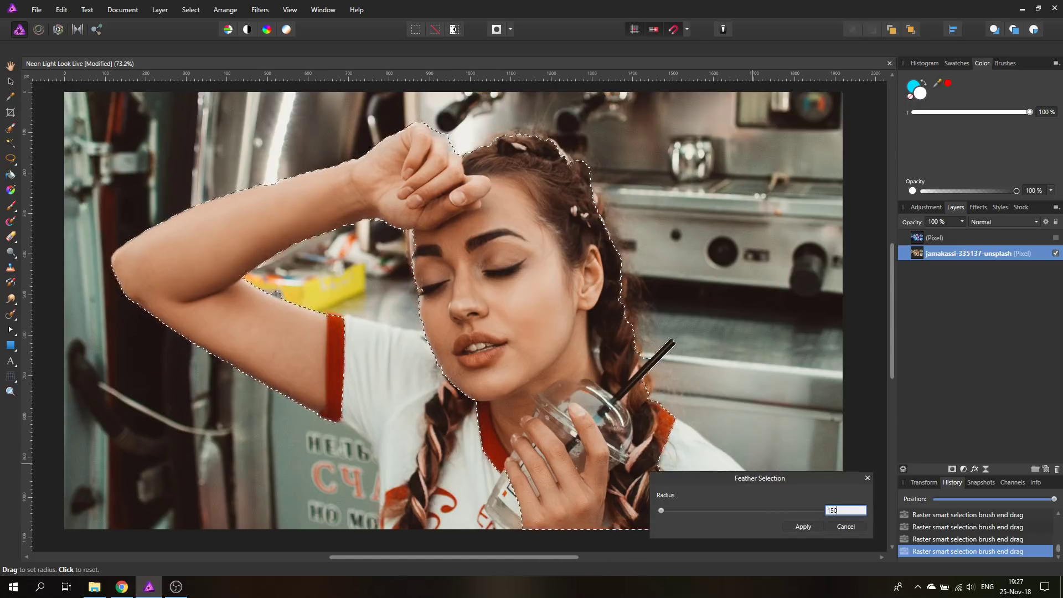
{"action": "key", "text": "Return"}
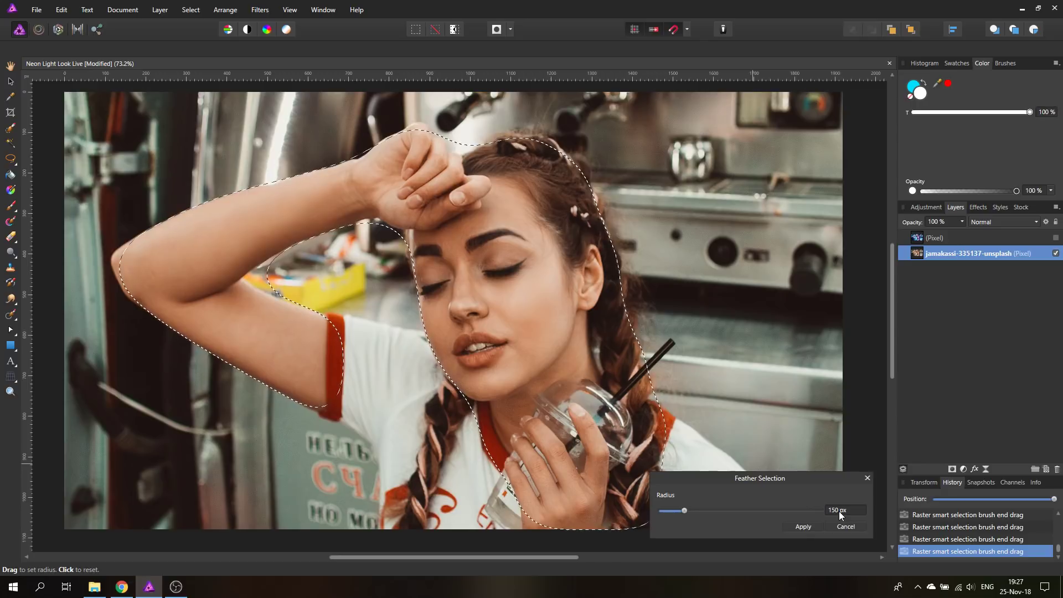
{"action": "left_click", "coordinate": [803, 526]}
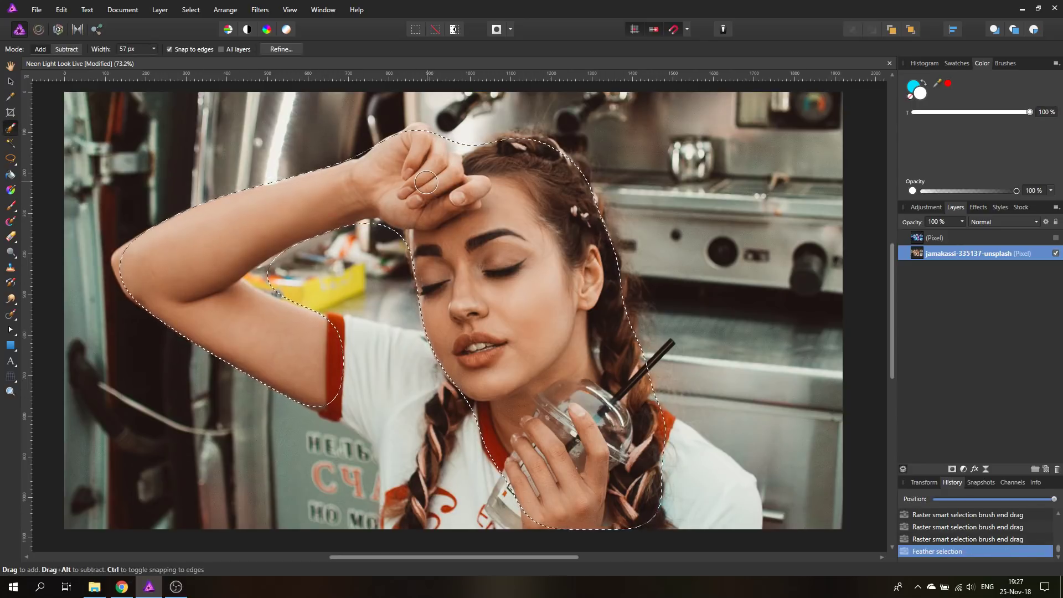
Step: Mask the photo to the feathered selection, deselect, then duplicate the mask and invert the copy
{"action": "left_click", "coordinate": [952, 470]}
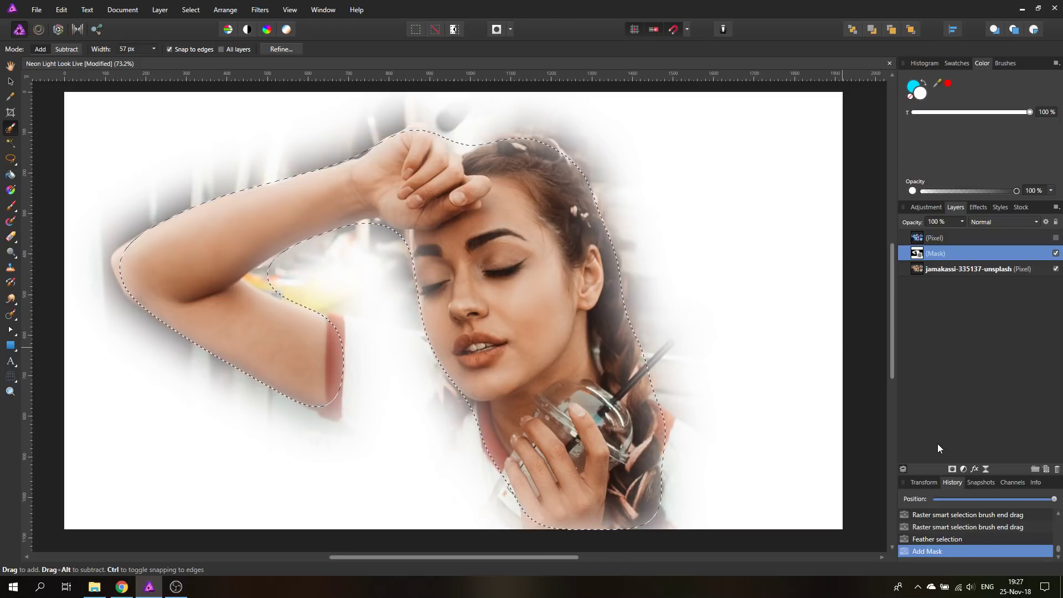
{"action": "key", "text": "ctrl+d"}
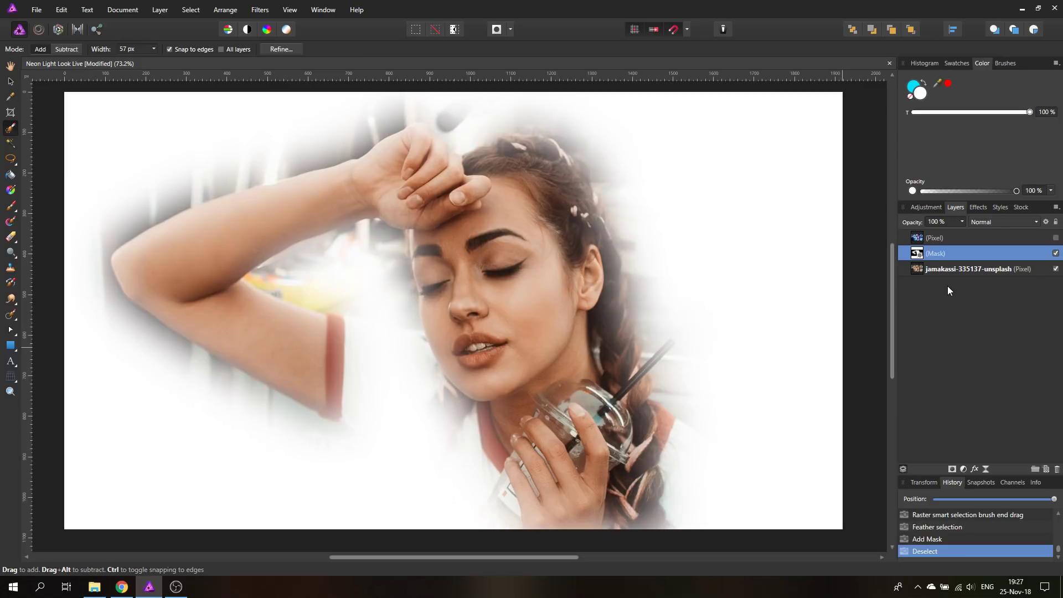
{"action": "right_click", "coordinate": [931, 252]}
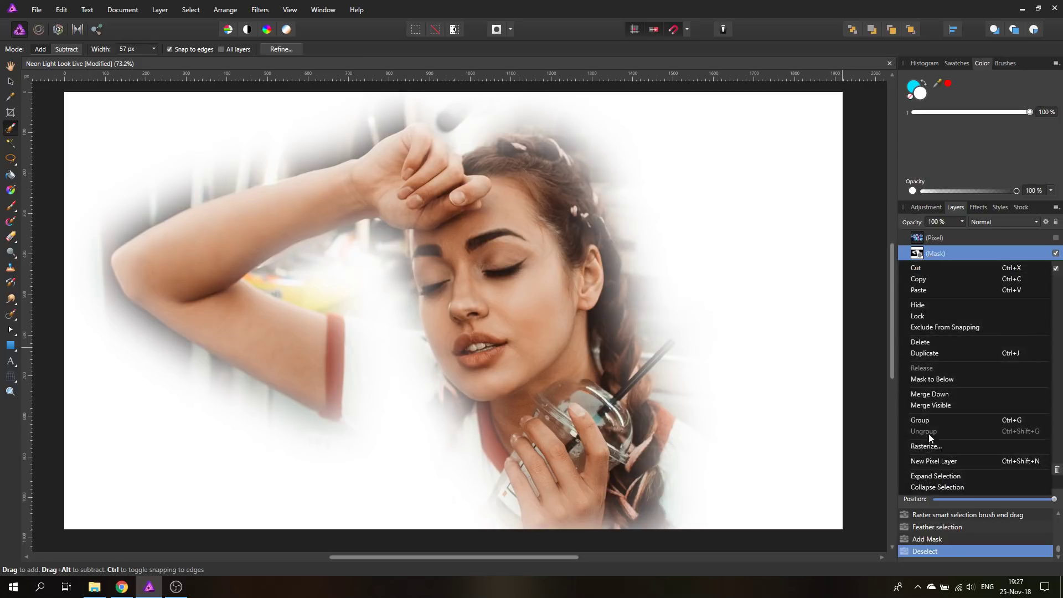
{"action": "left_click", "coordinate": [939, 352]}
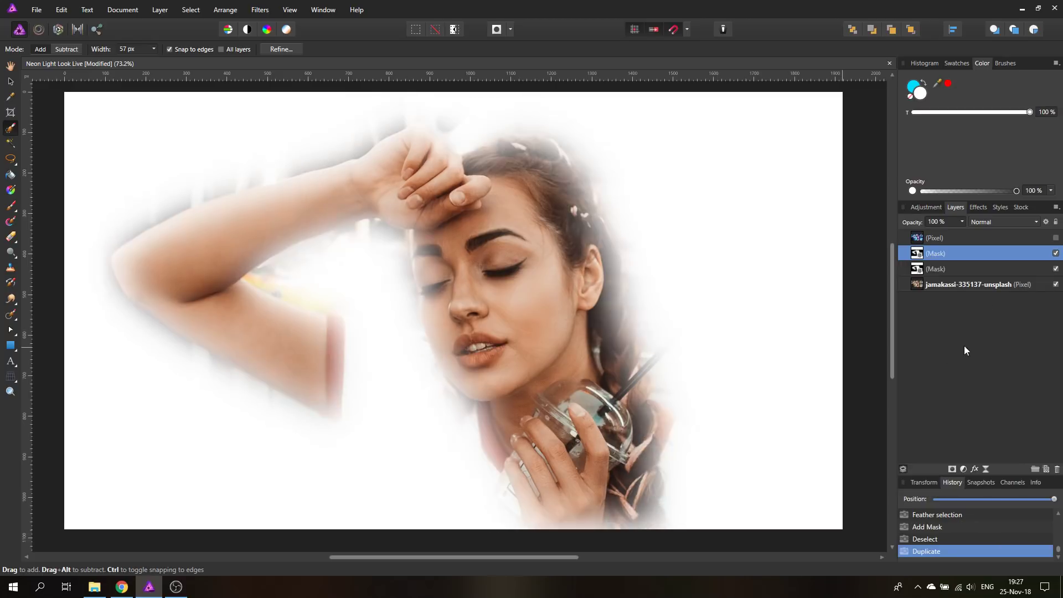
{"action": "left_click", "coordinate": [917, 252], "text": "ctrl"}
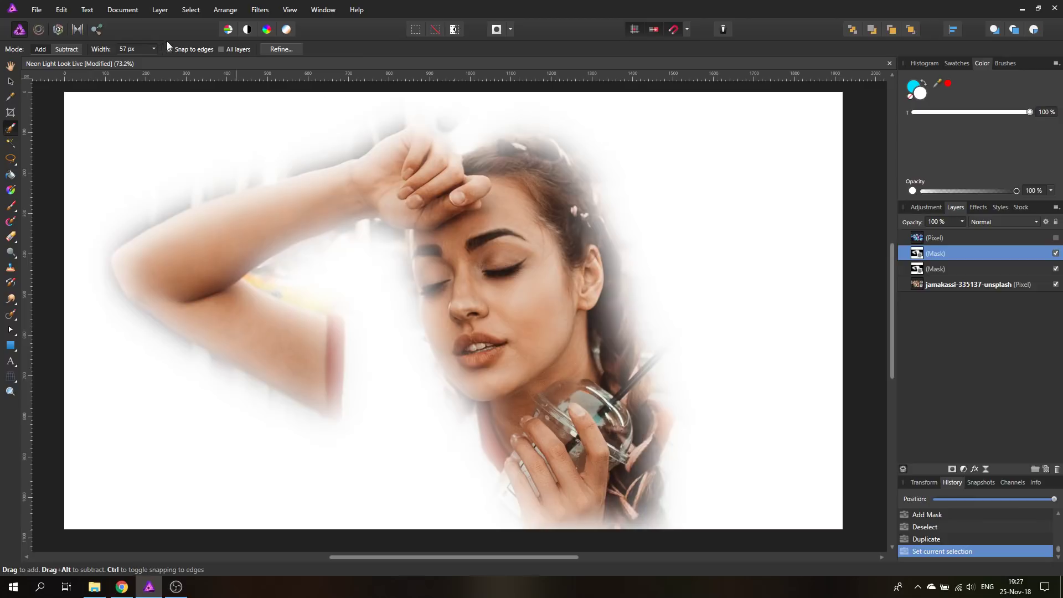
{"action": "left_click", "coordinate": [160, 9]}
{"action": "left_click", "coordinate": [166, 31]}
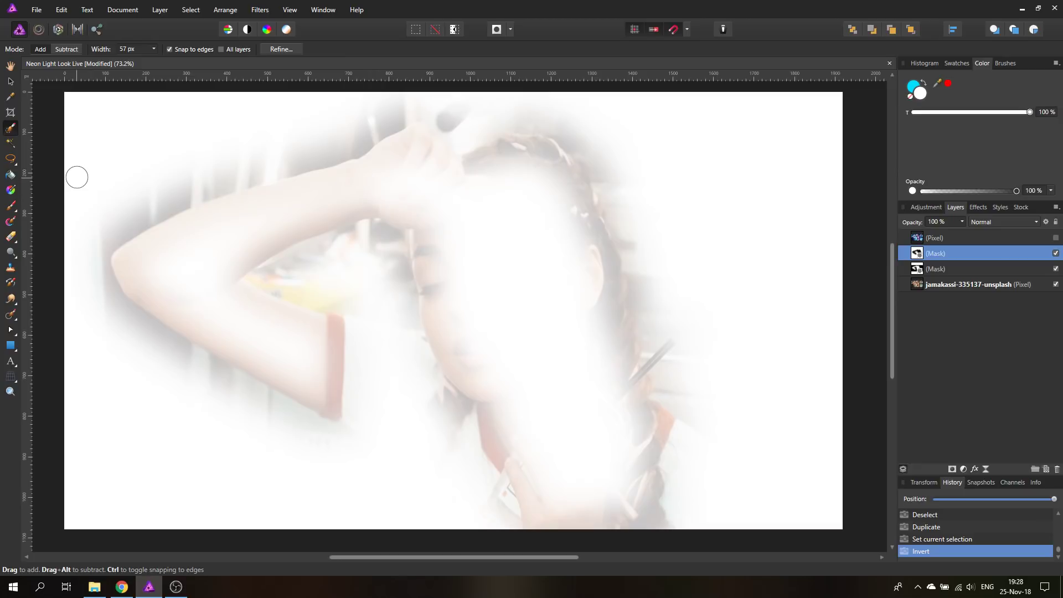
Step: Draw a full-canvas rectangle and fill it with bright cyan (H 173, S 100, L 100)
{"action": "left_click", "coordinate": [10, 81]}
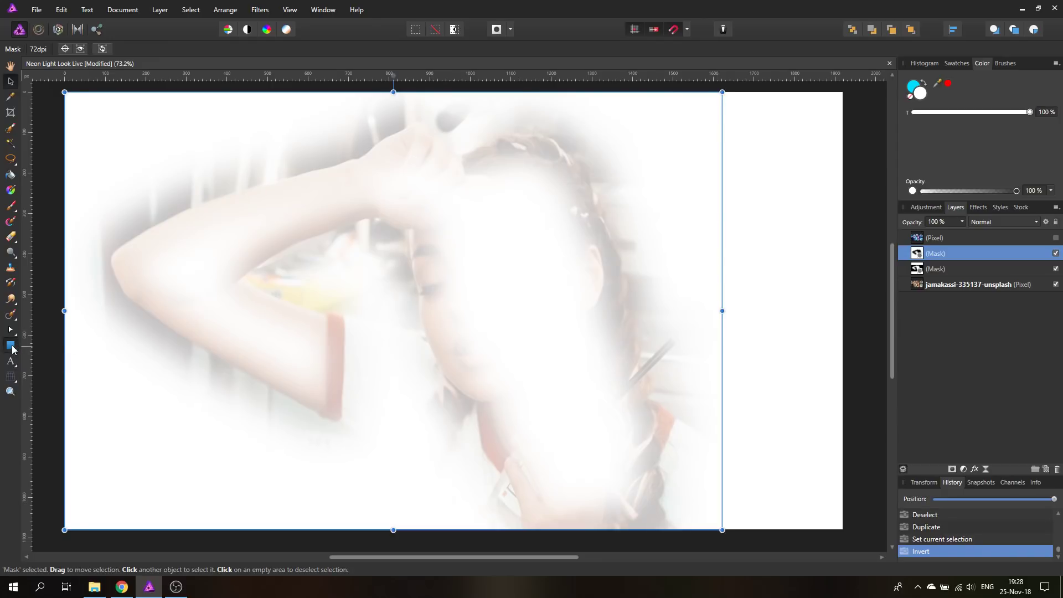
{"action": "left_click", "coordinate": [11, 345]}
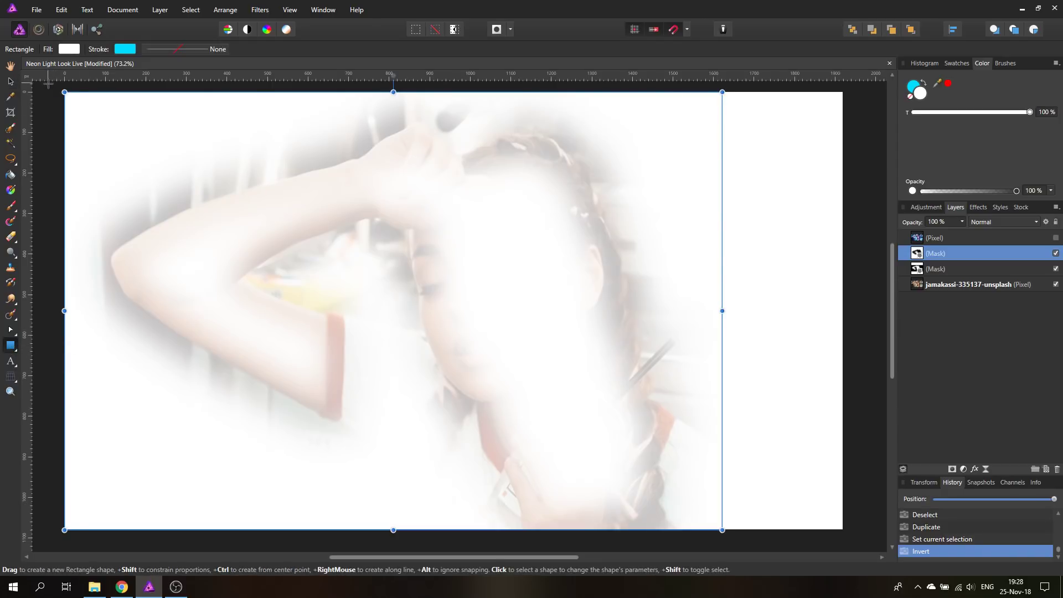
{"action": "left_click_drag", "start_coordinate": [51, 83], "coordinate": [849, 535]}
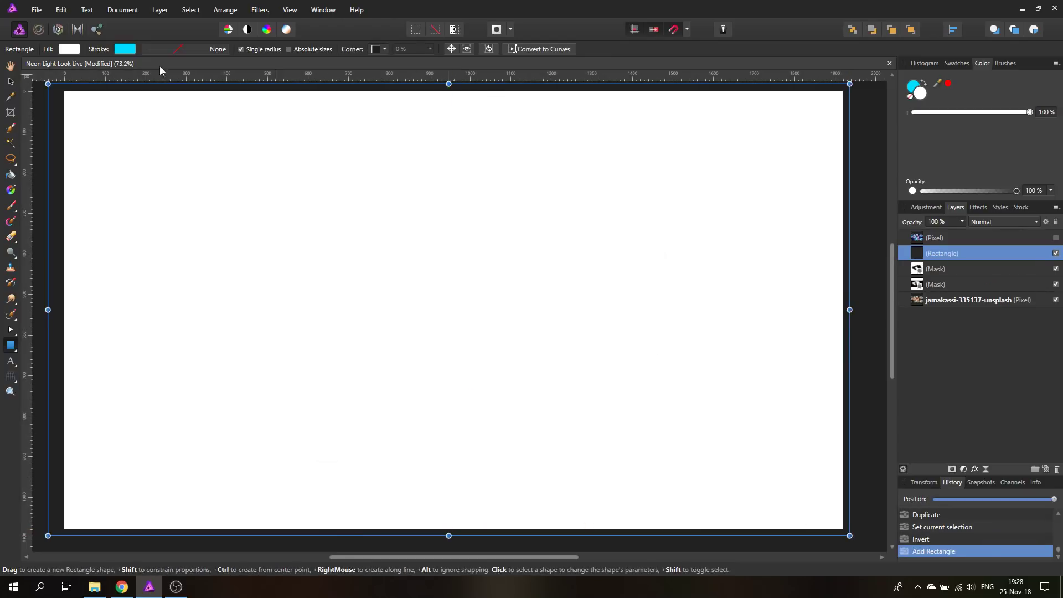
{"action": "left_click", "coordinate": [70, 50]}
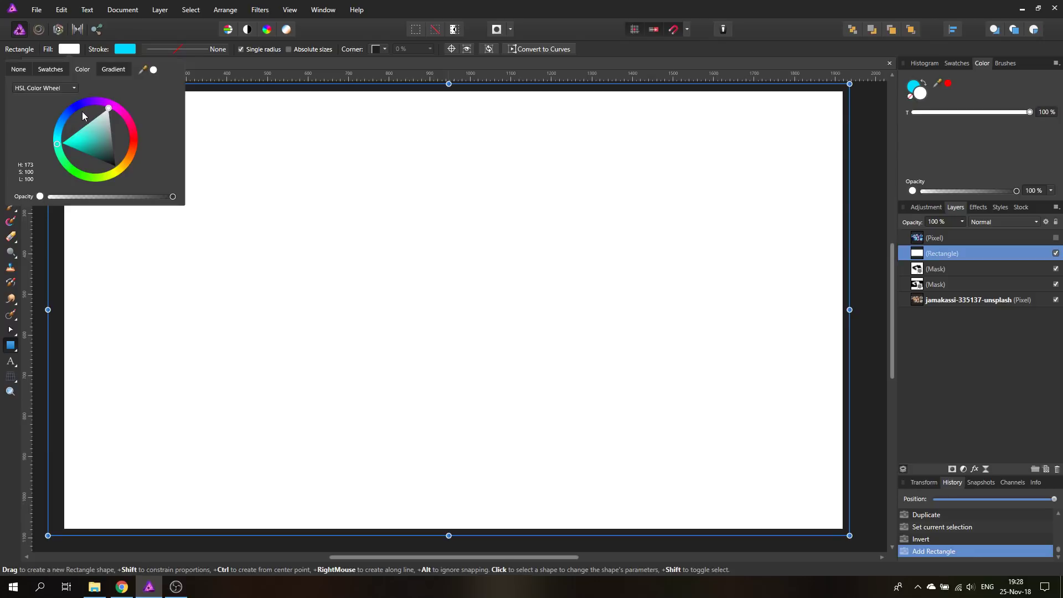
{"action": "left_click", "coordinate": [57, 146]}
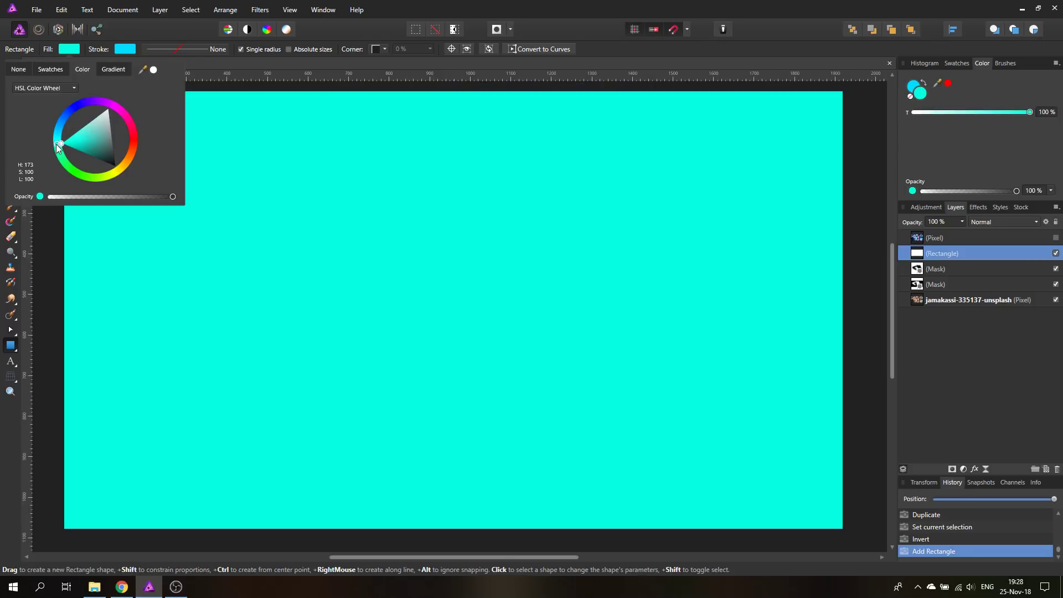
{"action": "left_click", "coordinate": [54, 144]}
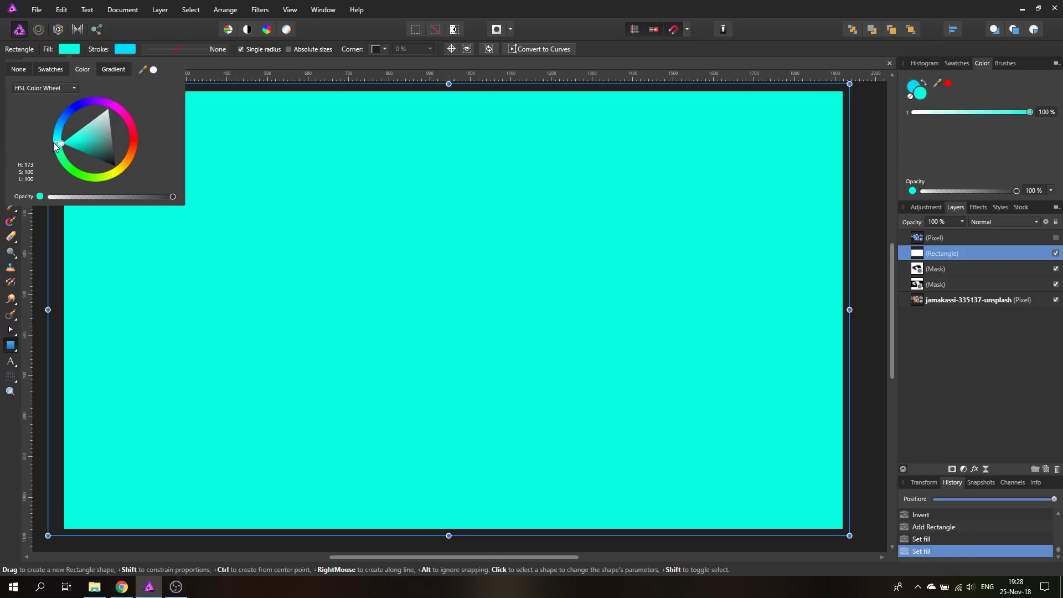
{"action": "left_click", "coordinate": [70, 51]}
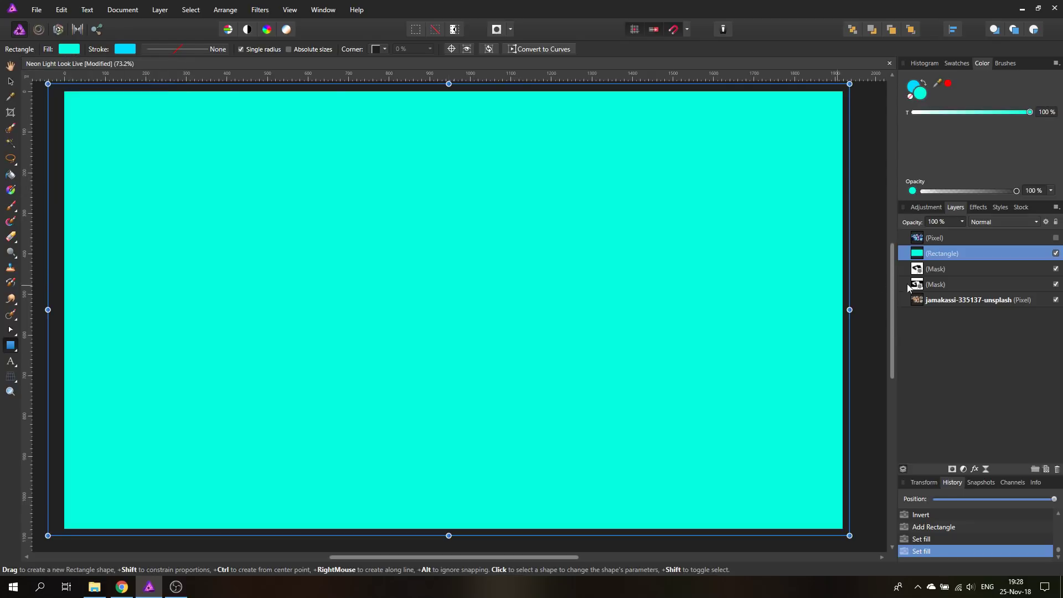
Step: Duplicate the cyan rectangle, nest the lower mask inside the second copy, and hide the top one
{"action": "right_click", "coordinate": [918, 256]}
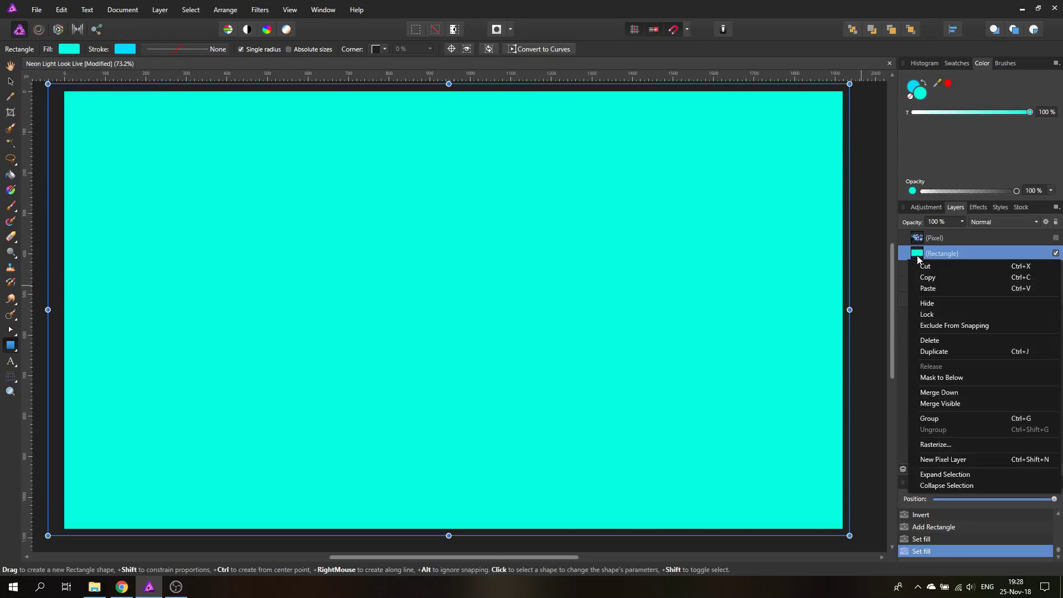
{"action": "left_click", "coordinate": [948, 351]}
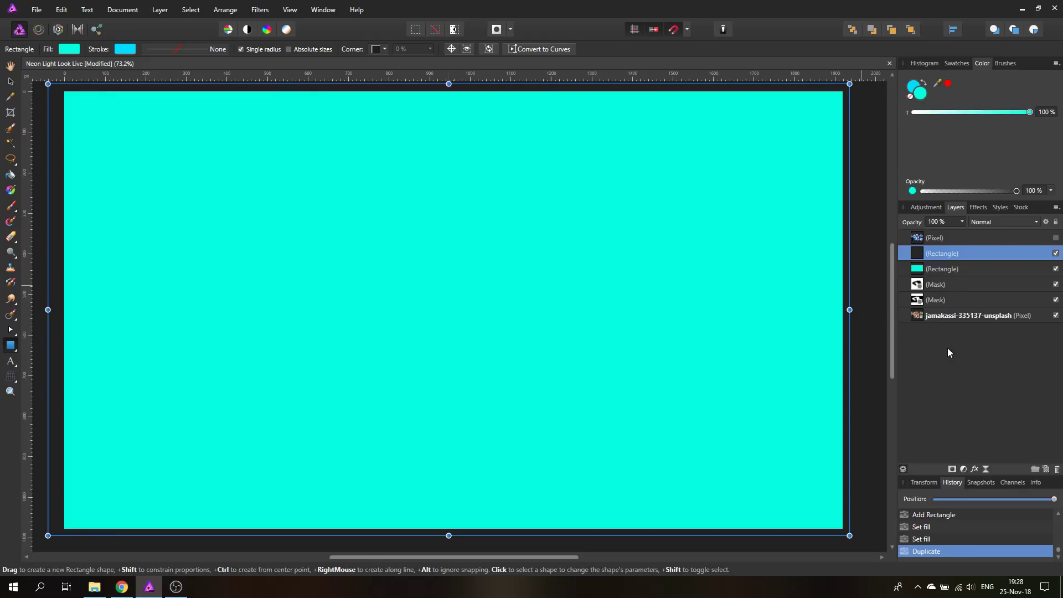
{"action": "double_click", "coordinate": [941, 284]}
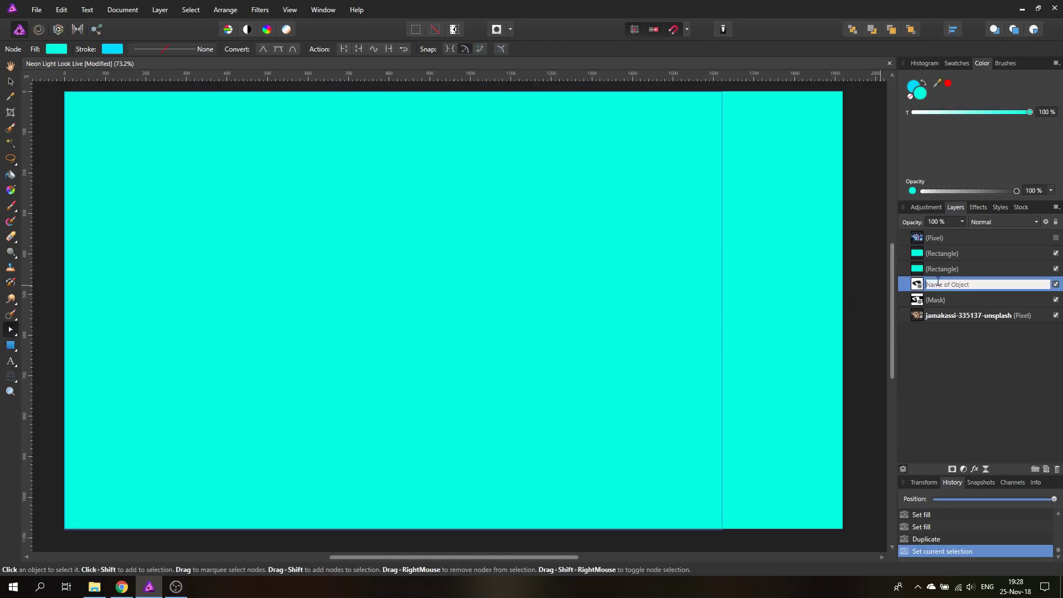
{"action": "key", "text": "Escape"}
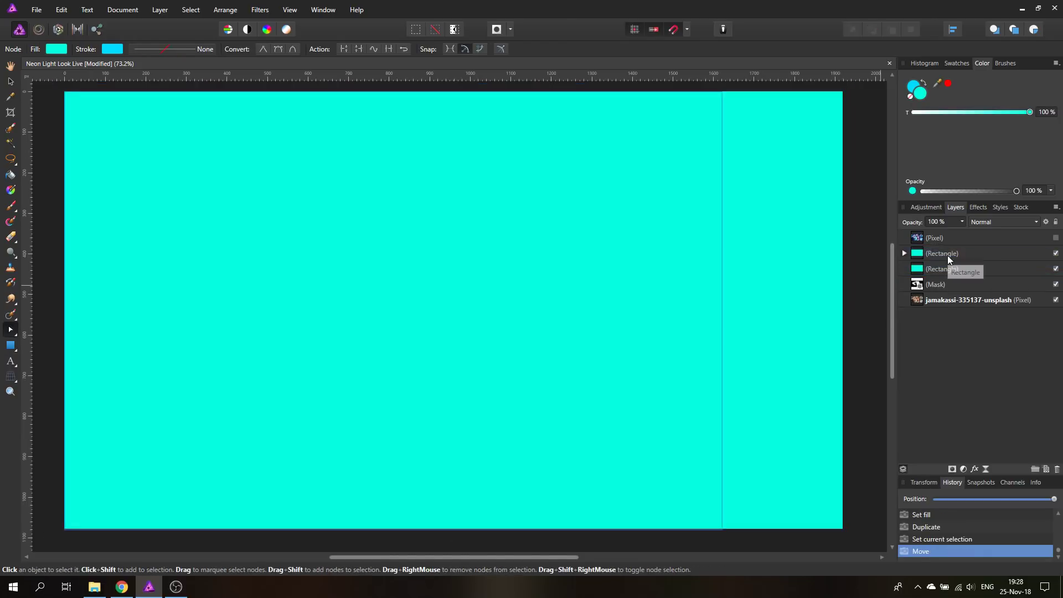
{"action": "left_click", "coordinate": [906, 254]}
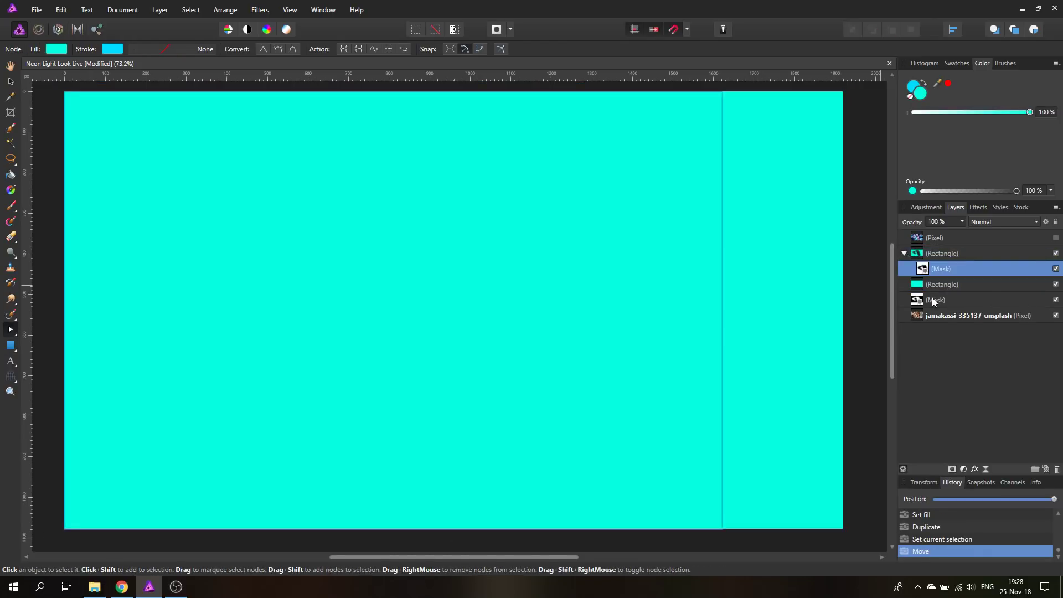
{"action": "left_click_drag", "start_coordinate": [934, 301], "coordinate": [926, 286]}
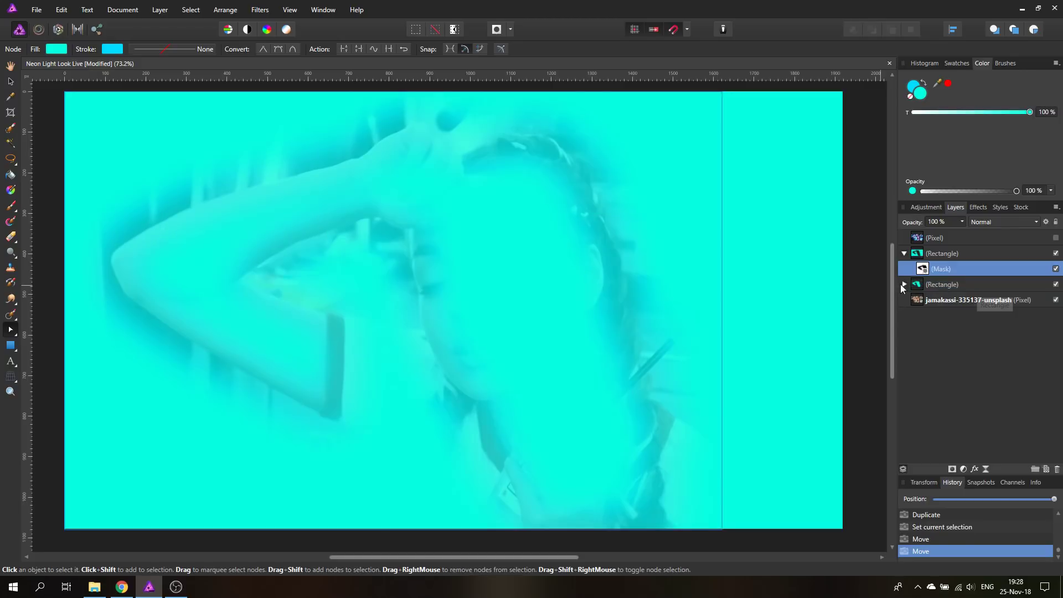
{"action": "left_click", "coordinate": [1057, 254]}
Step: Rename the second rectangle 'Skin' and the top rectangle 'Scene'
{"action": "left_click", "coordinate": [941, 284]}
{"action": "double_click", "coordinate": [941, 284]}
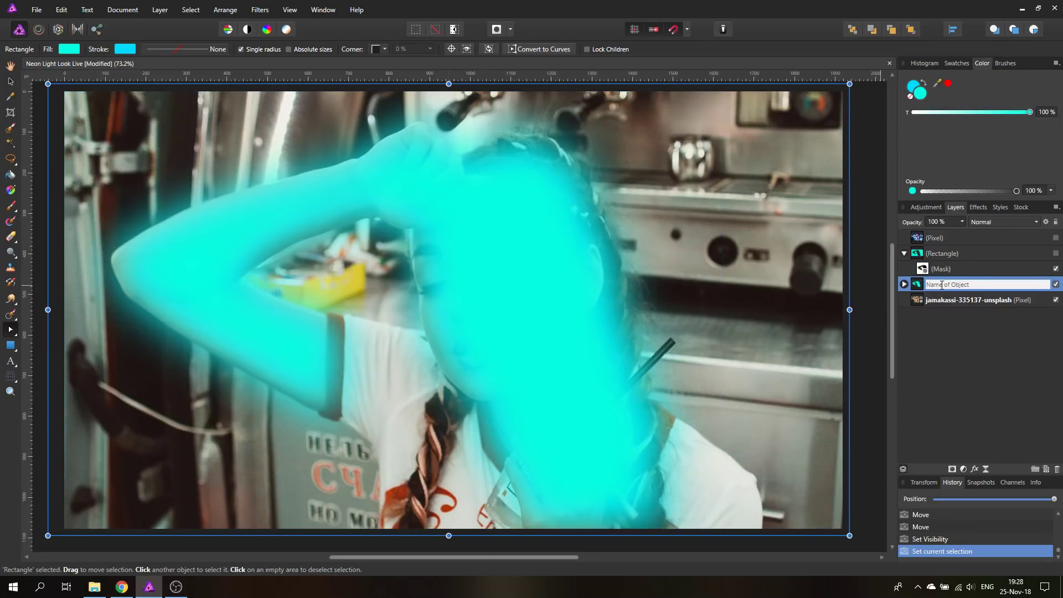
{"action": "type", "text": "Skin"}
{"action": "key", "text": "Return"}
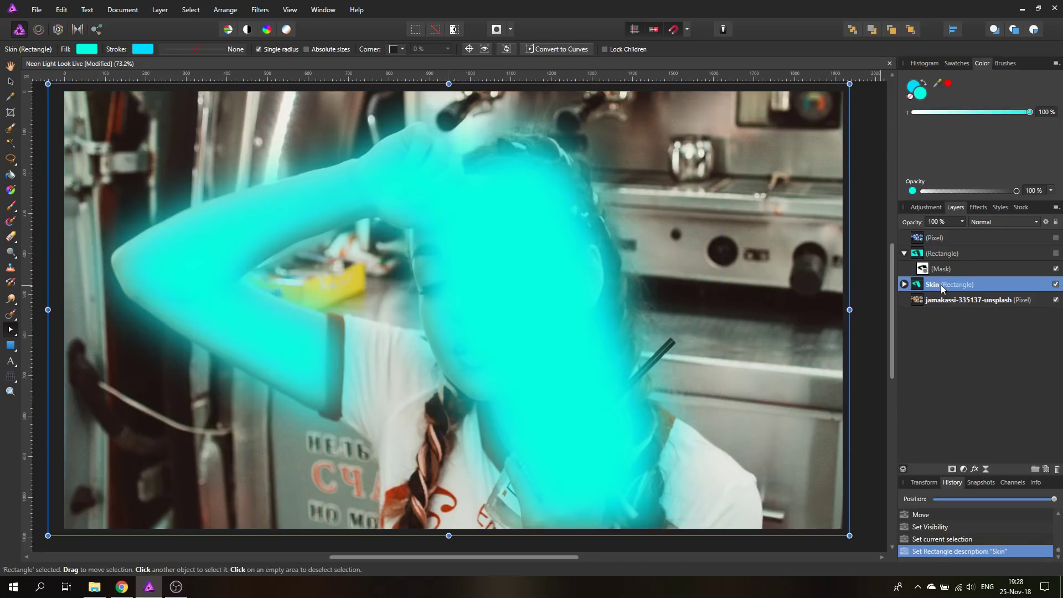
{"action": "double_click", "coordinate": [948, 255]}
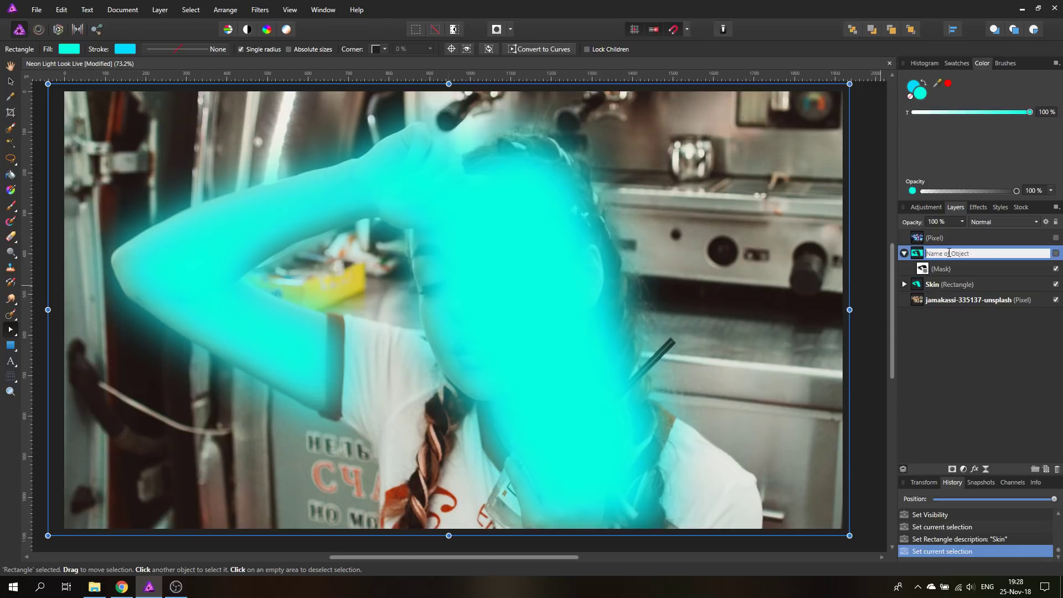
{"action": "type", "text": "SCene"}
{"action": "key", "text": "BackSpace"}
{"action": "key", "text": "BackSpace"}
{"action": "key", "text": "BackSpace"}
{"action": "type", "text": "cene"}
{"action": "key", "text": "Return"}
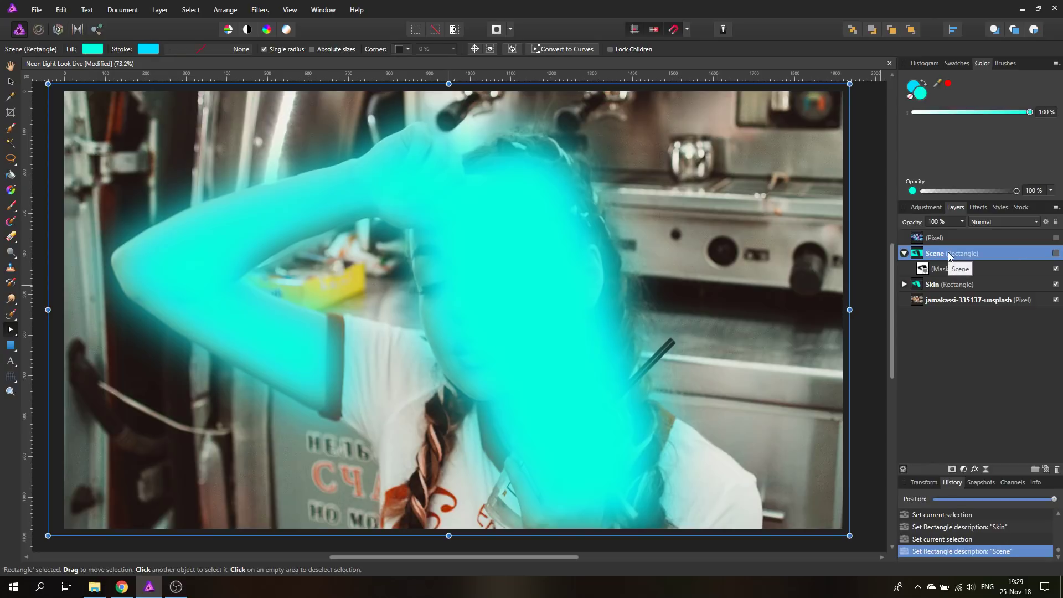
Step: Show the Scene layer and set it to Color blend mode at 65% opacity
{"action": "left_click", "coordinate": [1056, 253]}
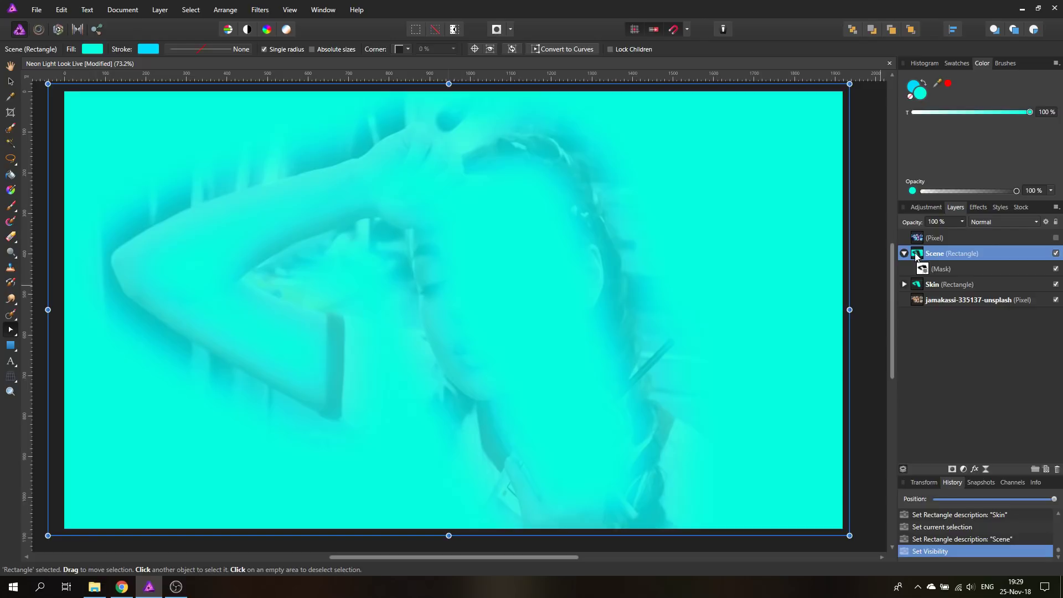
{"action": "left_click", "coordinate": [999, 221]}
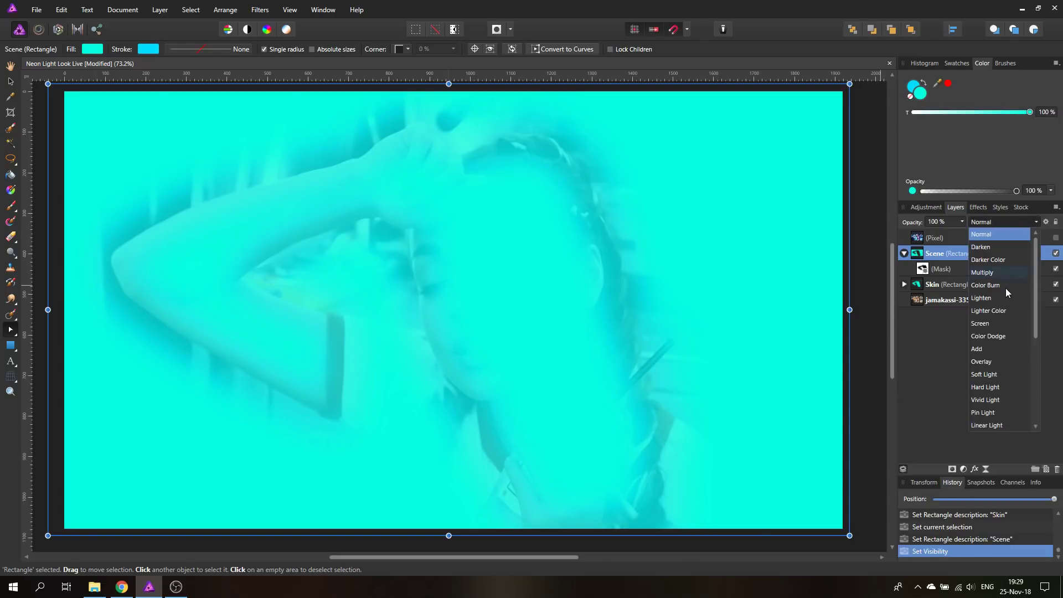
{"action": "scroll", "coordinate": [1009, 369], "scroll_direction": "down", "scroll_amount": 3}
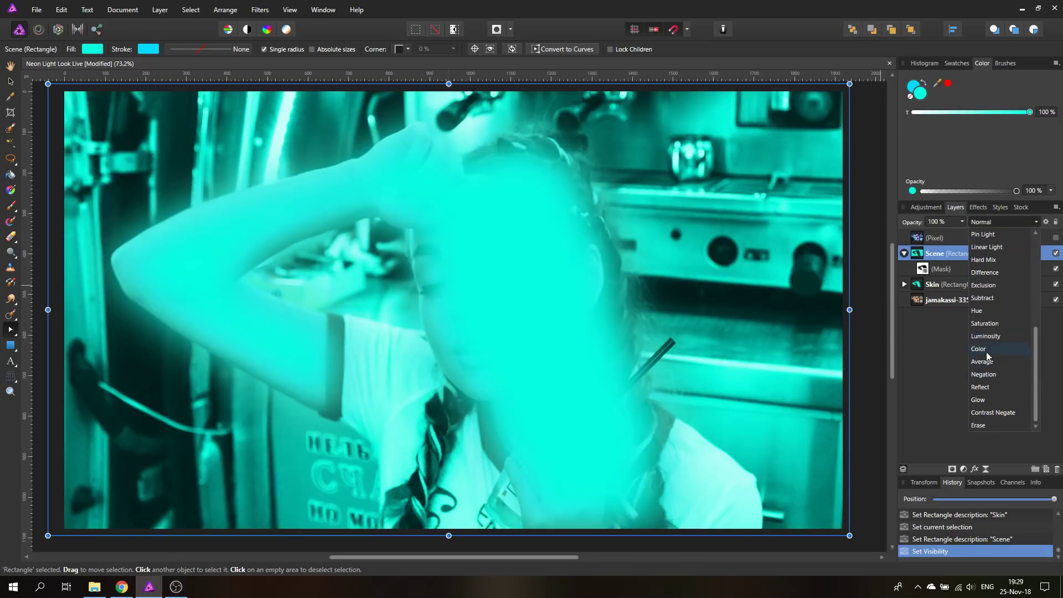
{"action": "left_click", "coordinate": [986, 351]}
{"action": "left_click", "coordinate": [962, 222]}
{"action": "left_click_drag", "start_coordinate": [964, 234], "coordinate": [937, 234]}
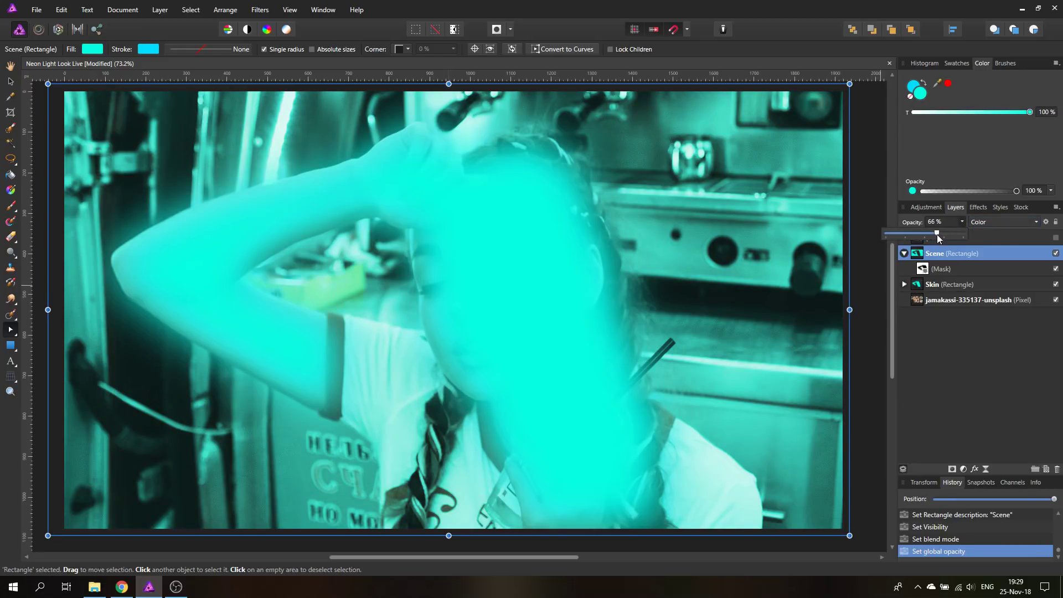
{"action": "left_click", "coordinate": [917, 284]}
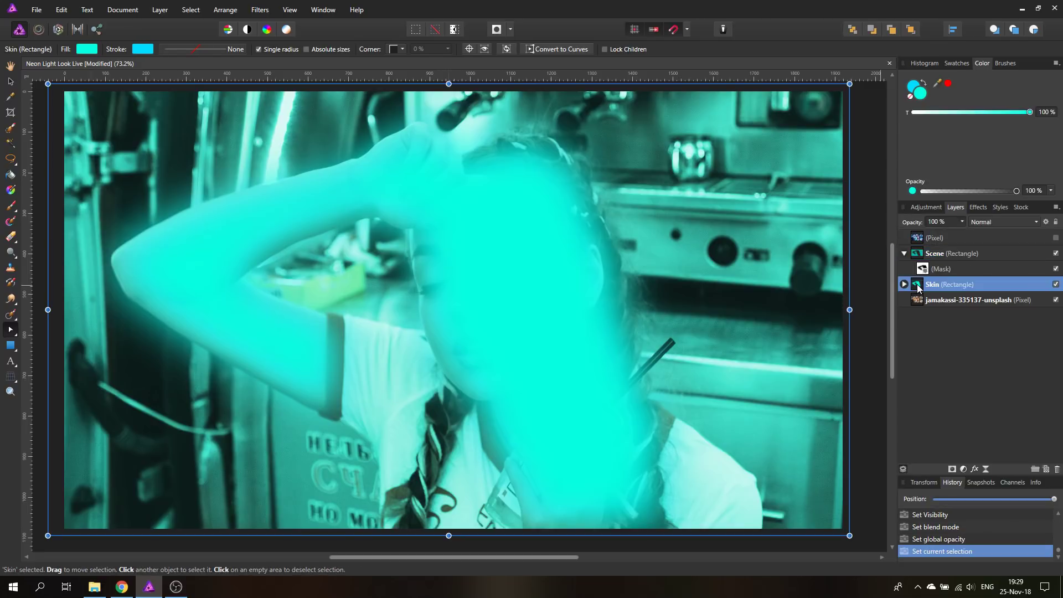
Step: Set the Skin layer to Overlay blend mode at 30% opacity, then deselect everything
{"action": "left_click", "coordinate": [1003, 222]}
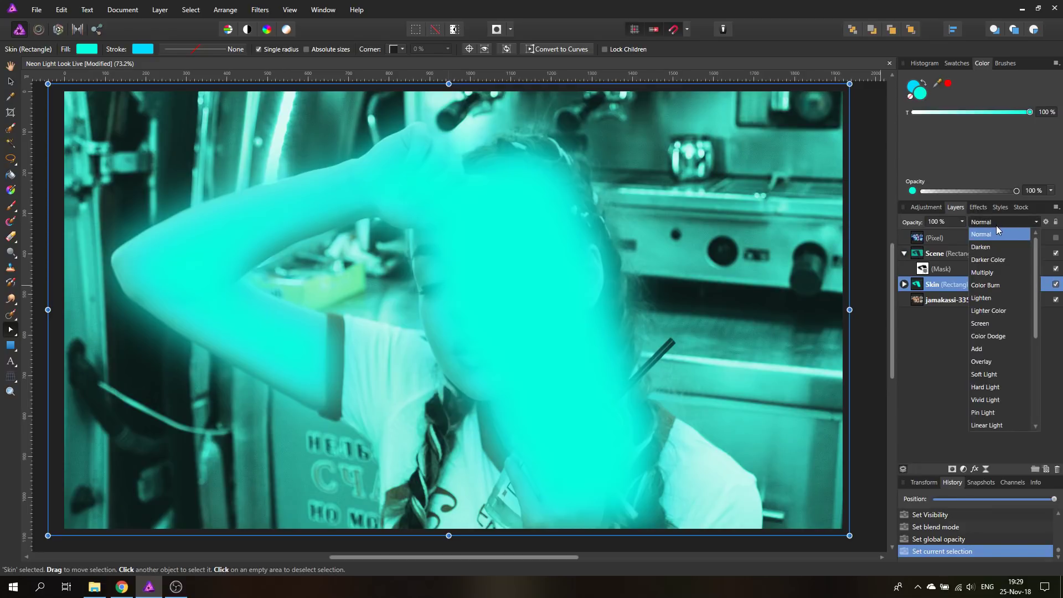
{"action": "left_click", "coordinate": [992, 361]}
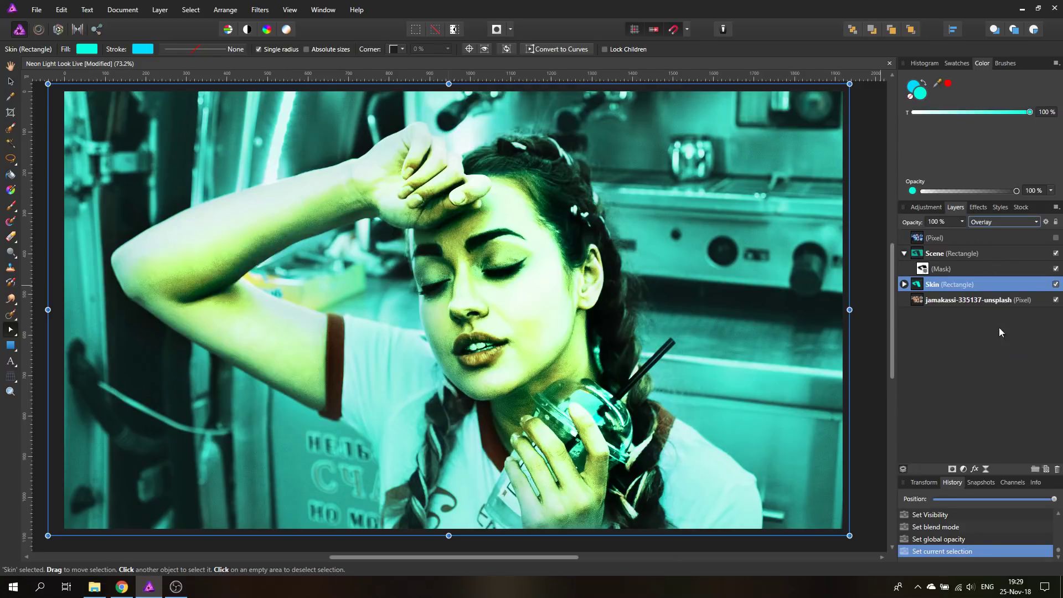
{"action": "left_click", "coordinate": [962, 222]}
{"action": "left_click_drag", "start_coordinate": [963, 233], "coordinate": [914, 237]}
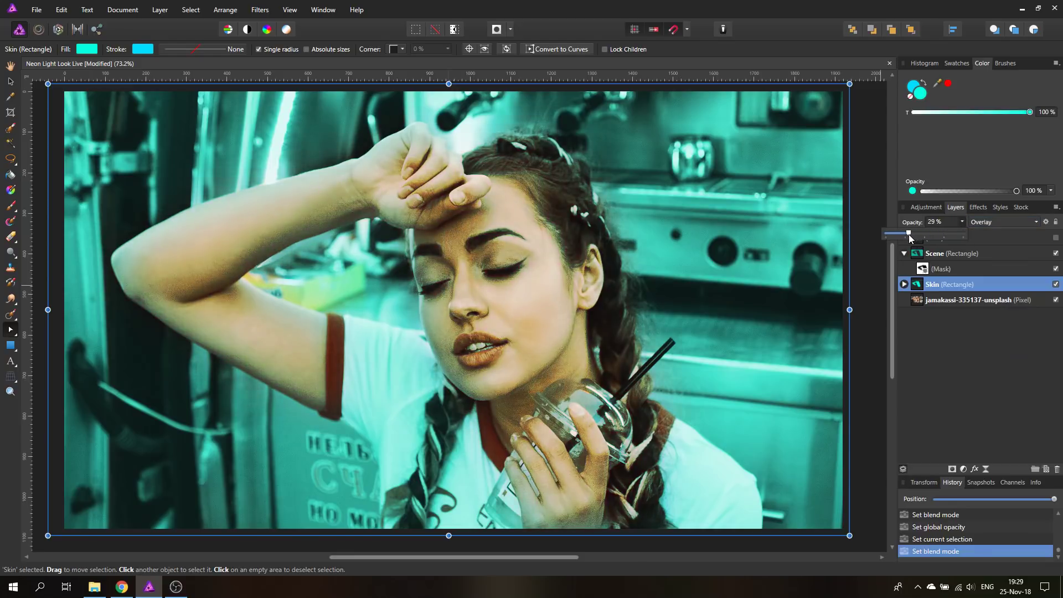
{"action": "left_click_drag", "start_coordinate": [909, 234], "coordinate": [909, 235]}
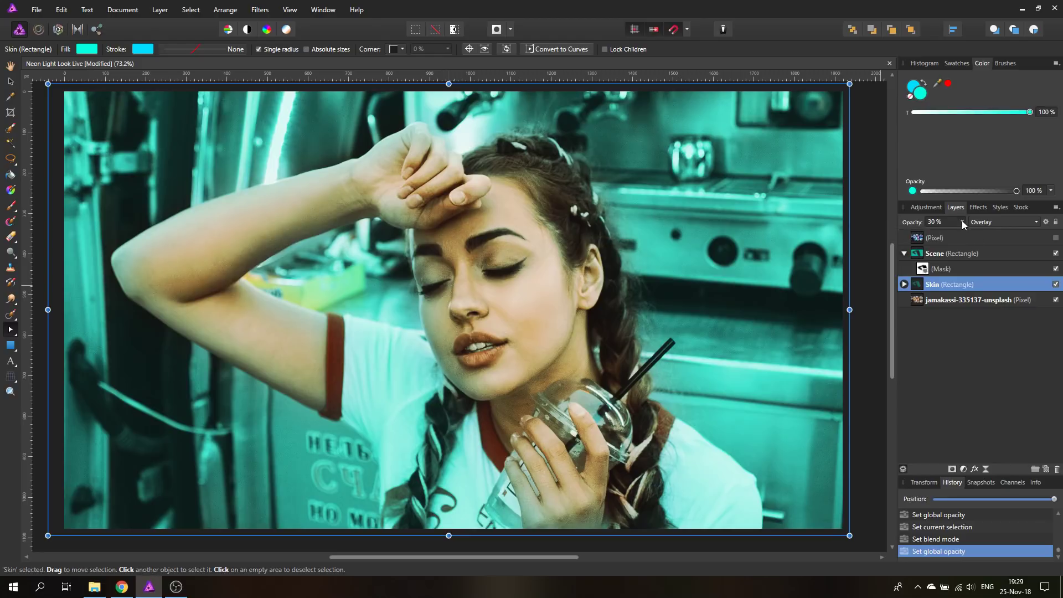
{"action": "left_click", "coordinate": [876, 314]}
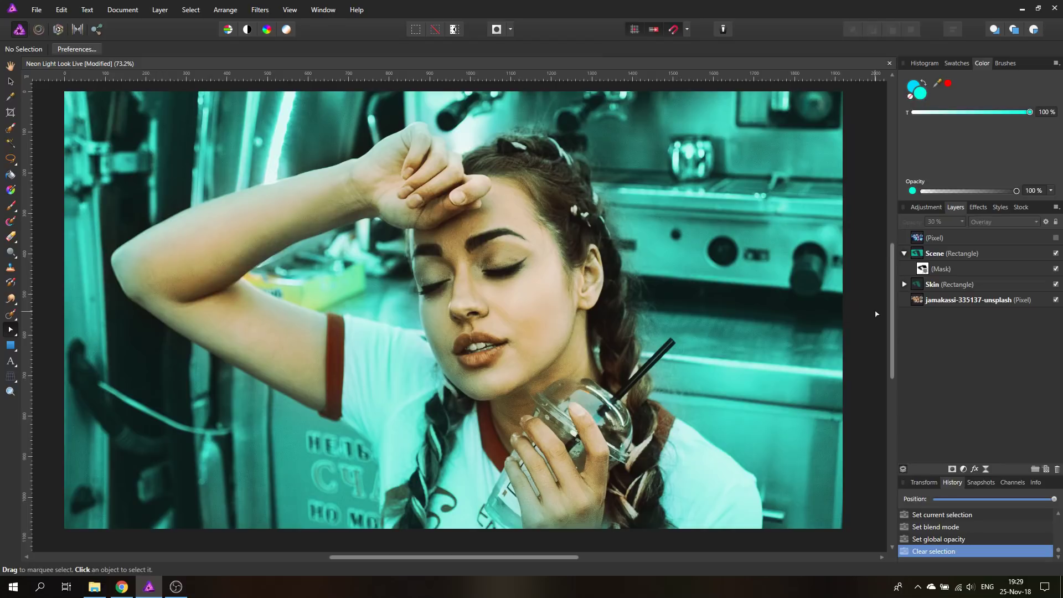
Step: Add a Color Balance adjustment with midtones Cyan/Red -100%, Magenta/Green -52%, Yellow/Blue 44%
{"action": "left_click", "coordinate": [917, 258]}
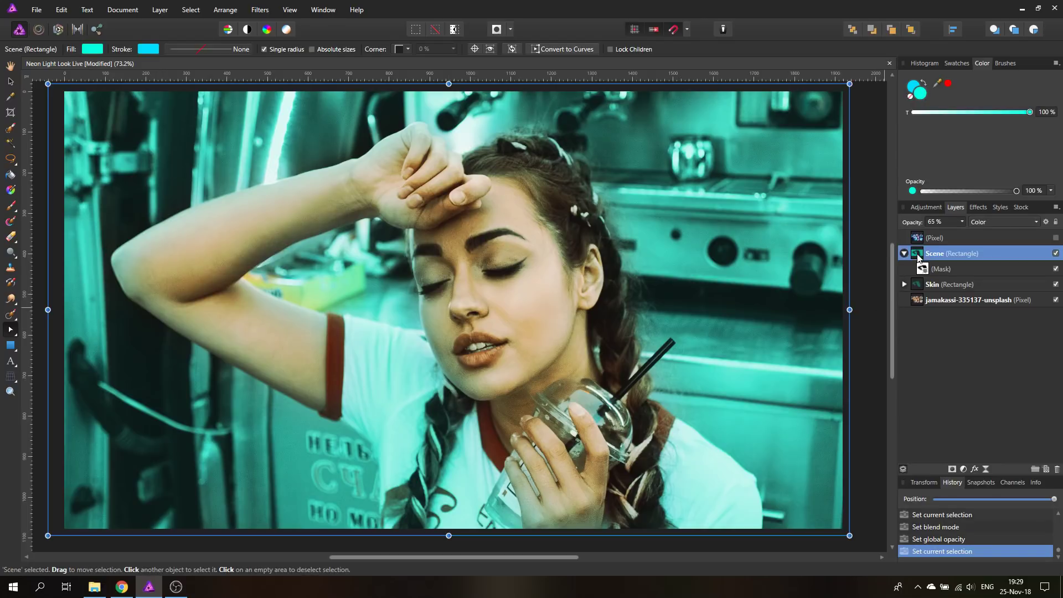
{"action": "left_click", "coordinate": [963, 470]}
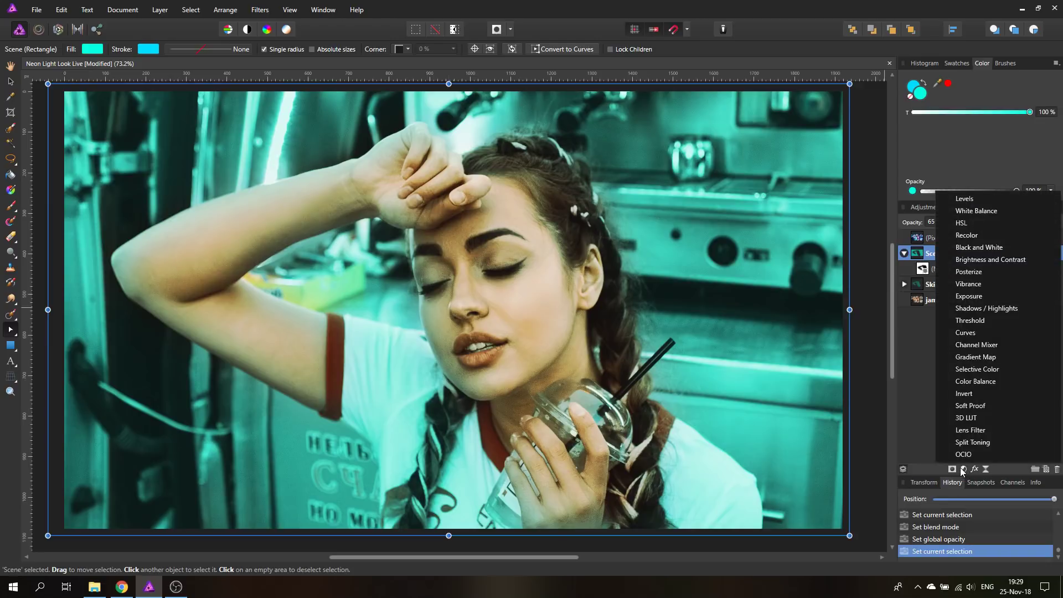
{"action": "left_click", "coordinate": [975, 383]}
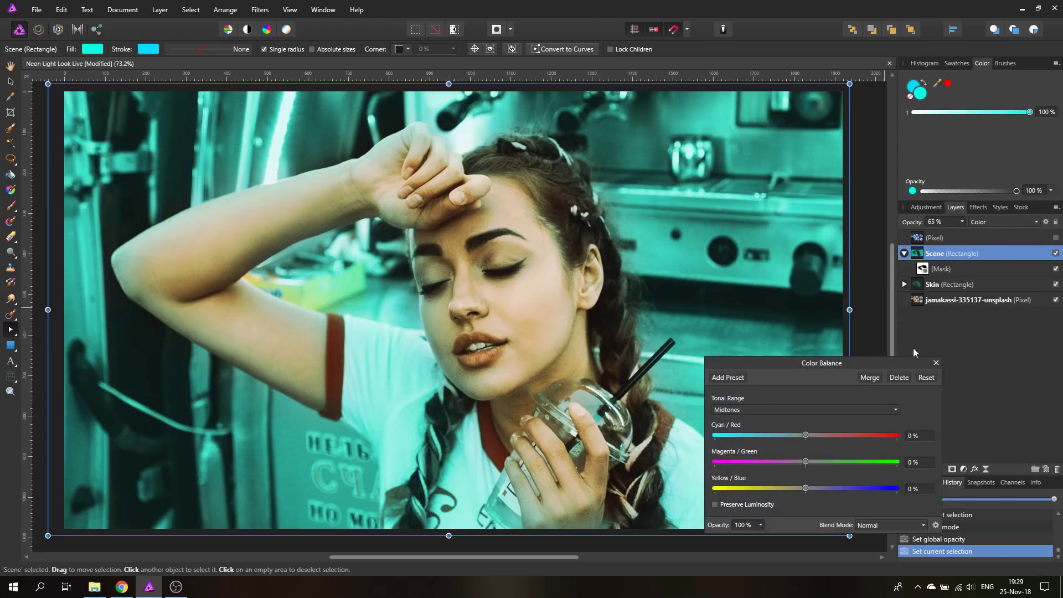
{"action": "left_click_drag", "start_coordinate": [774, 363], "coordinate": [859, 342]}
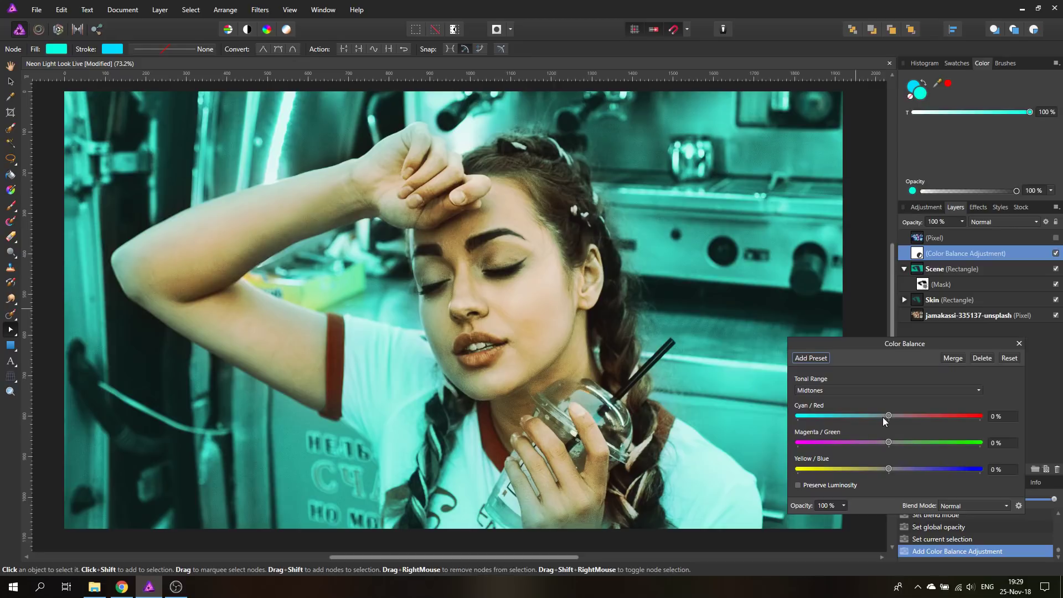
{"action": "left_click_drag", "start_coordinate": [889, 417], "coordinate": [796, 424]}
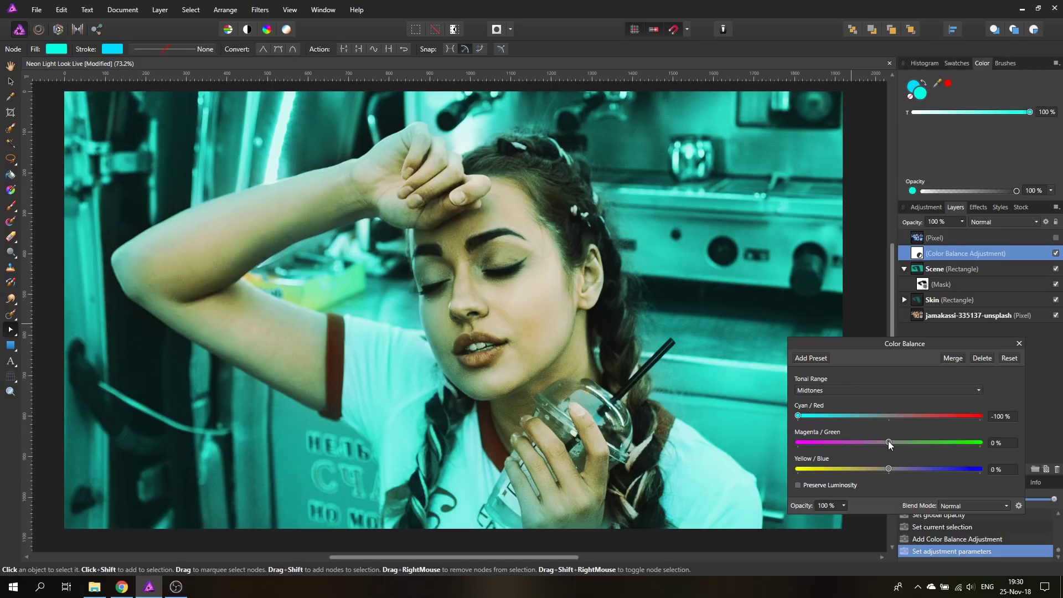
{"action": "left_click_drag", "start_coordinate": [889, 442], "coordinate": [842, 443]}
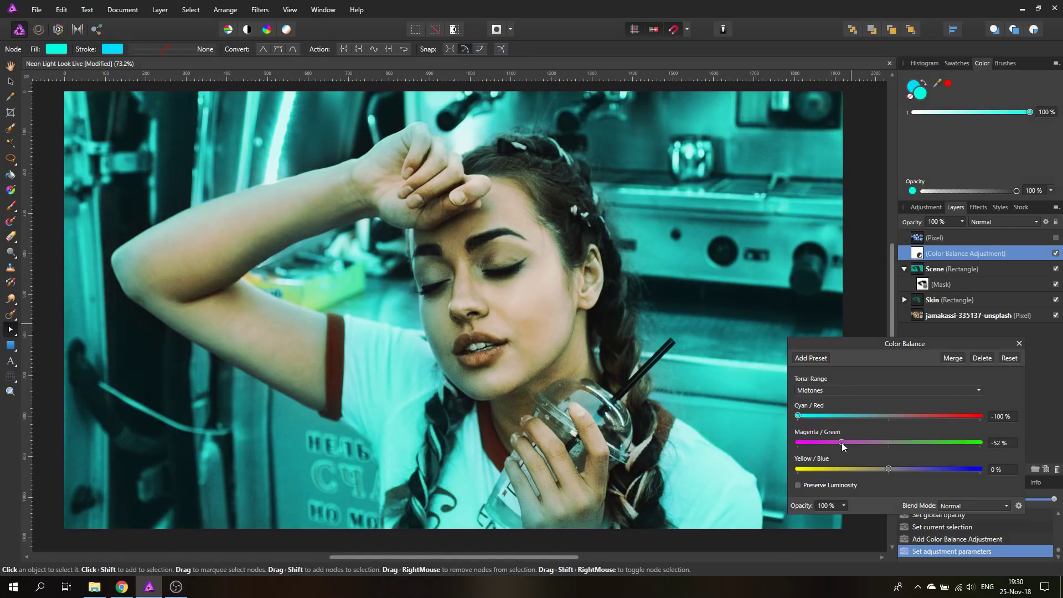
{"action": "left_click_drag", "start_coordinate": [893, 470], "coordinate": [926, 469]}
{"action": "left_click_drag", "start_coordinate": [928, 470], "coordinate": [929, 468]}
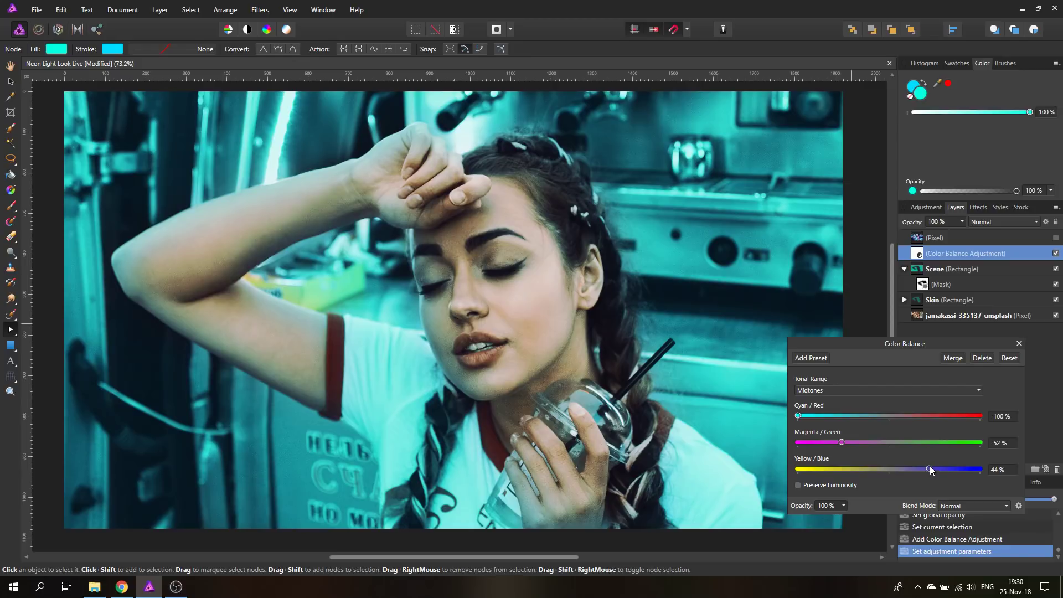
{"action": "left_click", "coordinate": [1019, 344]}
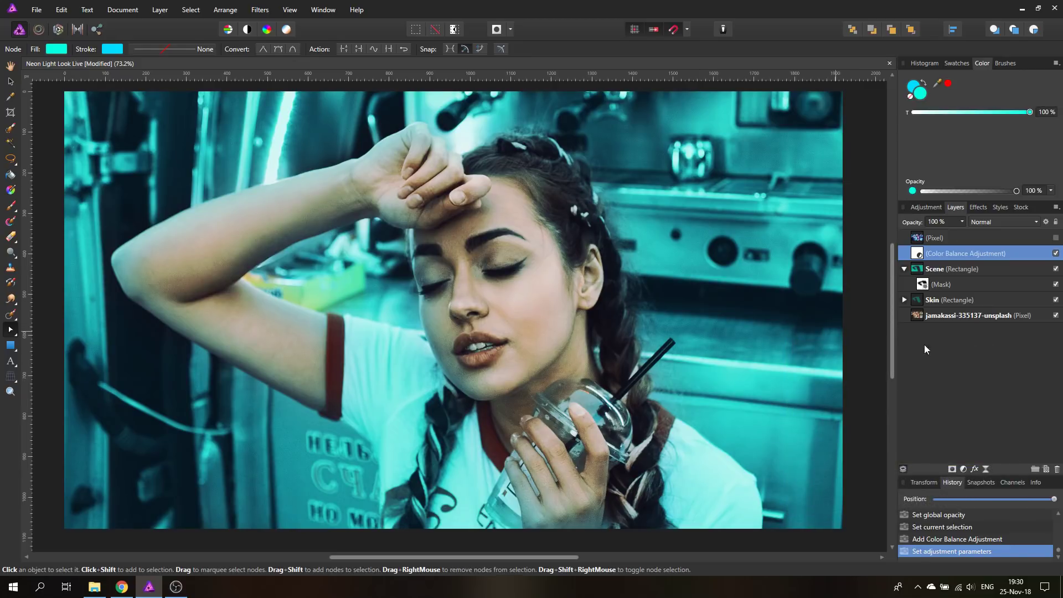
Step: Add a White Balance adjustment set to -26% for a cooler, bluer cast
{"action": "left_click", "coordinate": [963, 469]}
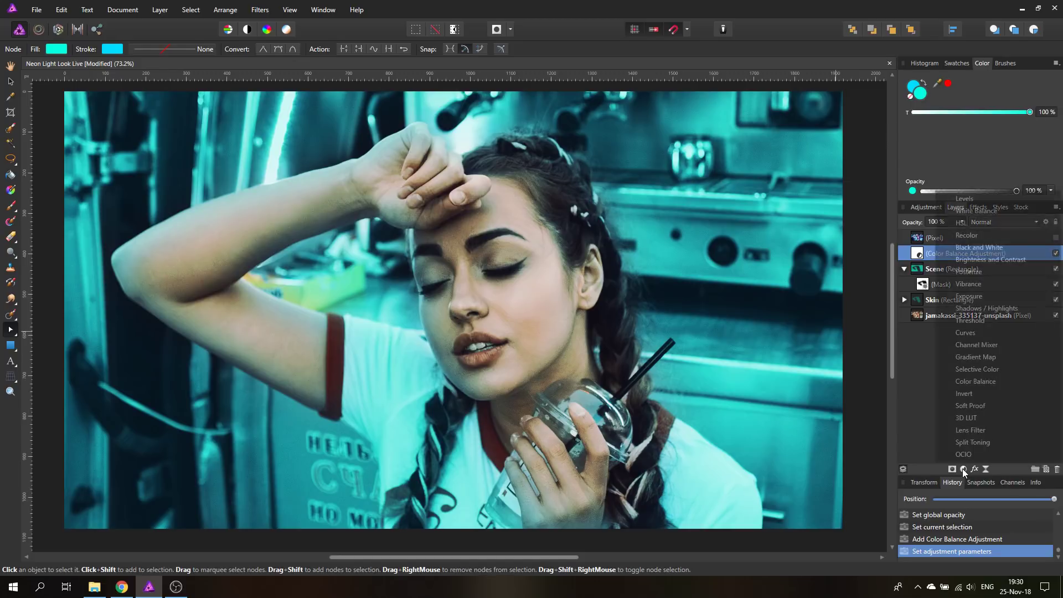
{"action": "left_click", "coordinate": [995, 211]}
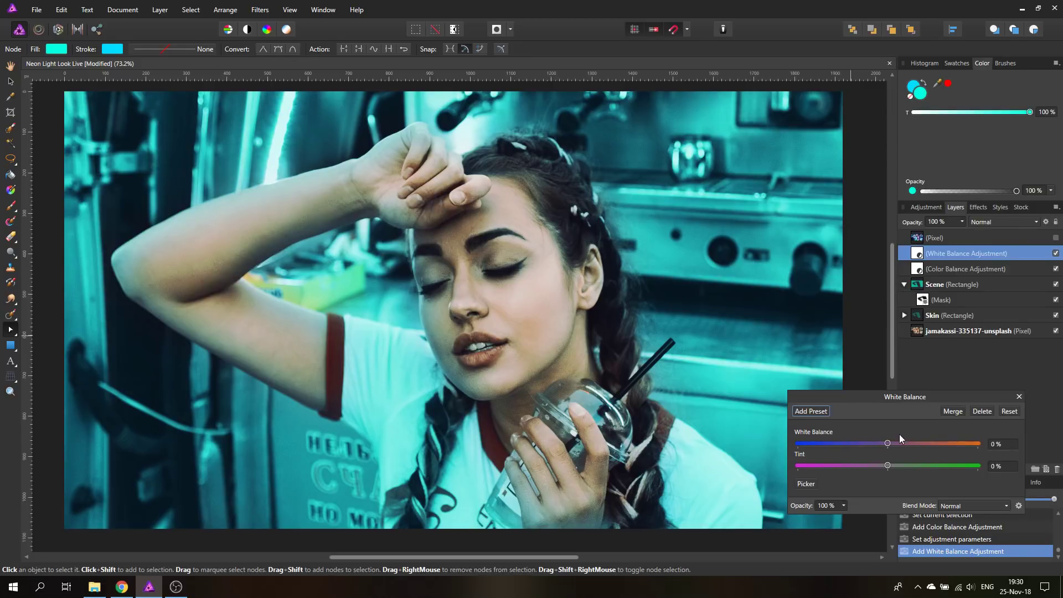
{"action": "left_click_drag", "start_coordinate": [889, 445], "coordinate": [869, 446]}
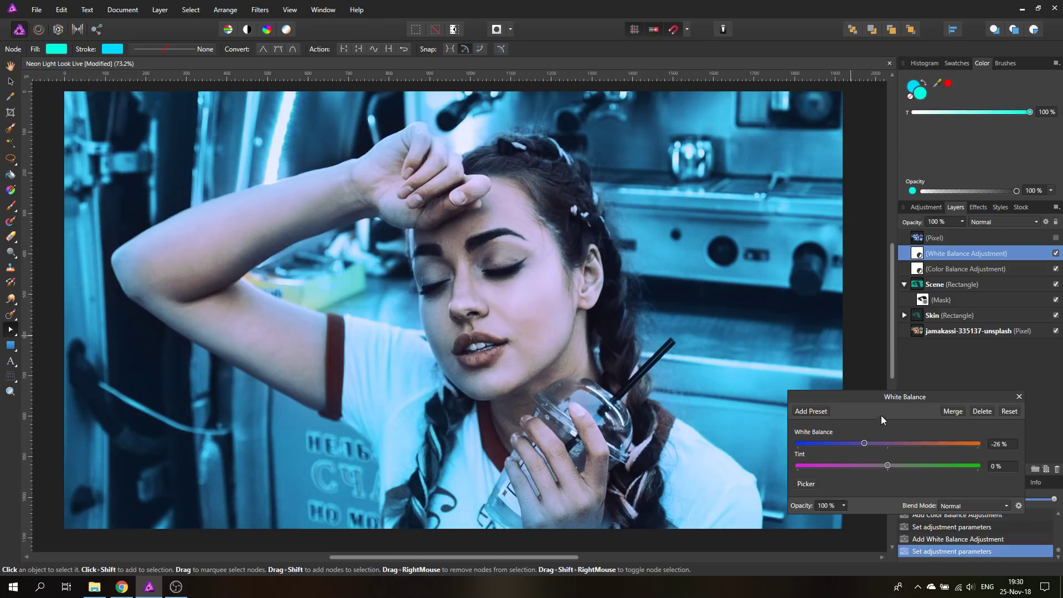
{"action": "left_click", "coordinate": [1019, 396]}
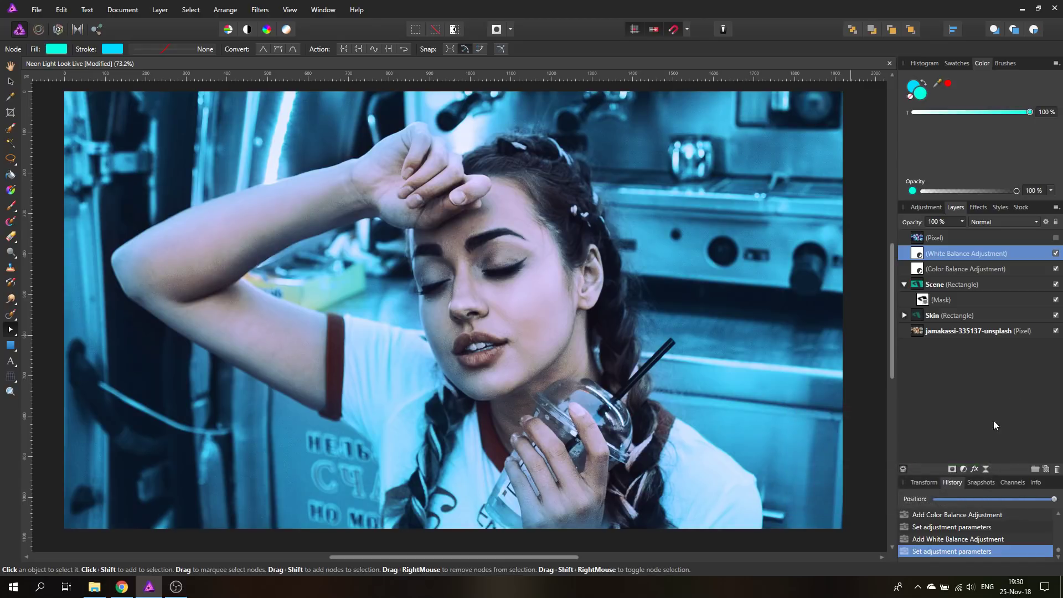
{"action": "left_click", "coordinate": [964, 469]}
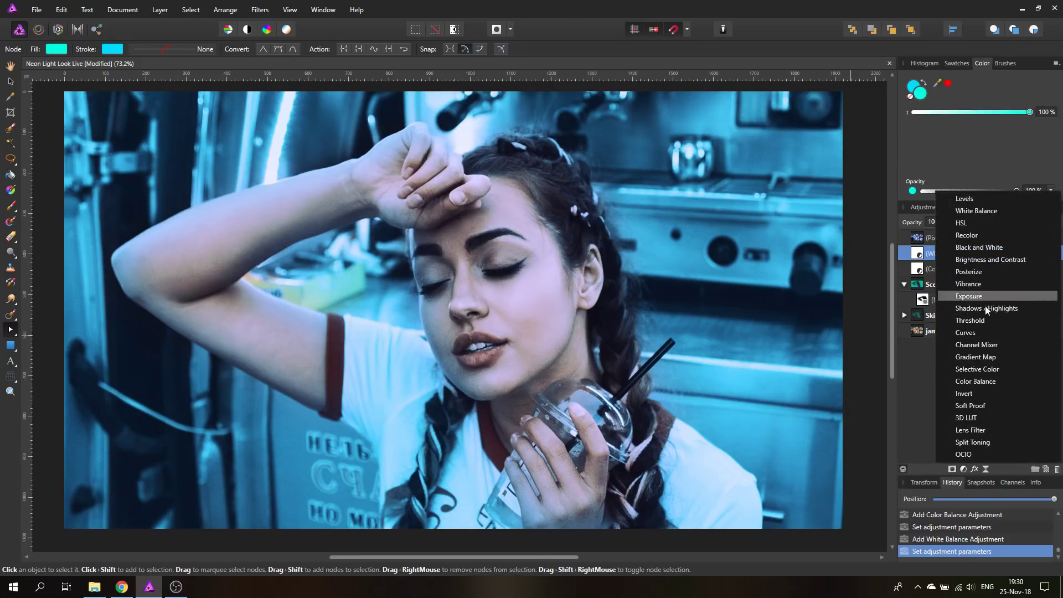
Step: Add a Curves adjustment, lifting highlights and pulling shadows down into an S-shaped master curve
{"action": "left_click", "coordinate": [978, 334]}
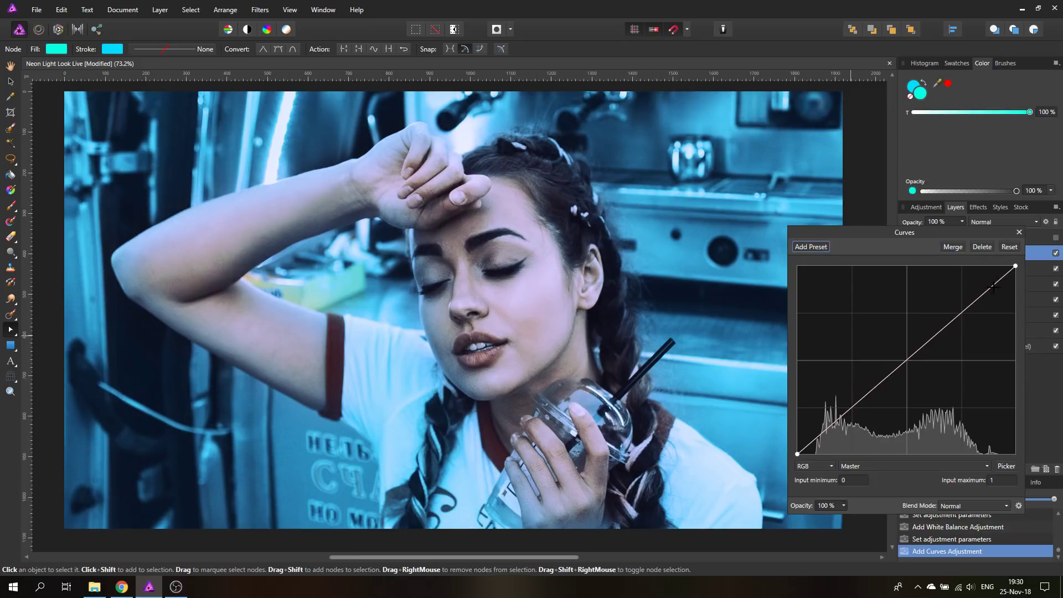
{"action": "left_click_drag", "start_coordinate": [993, 287], "coordinate": [997, 275]}
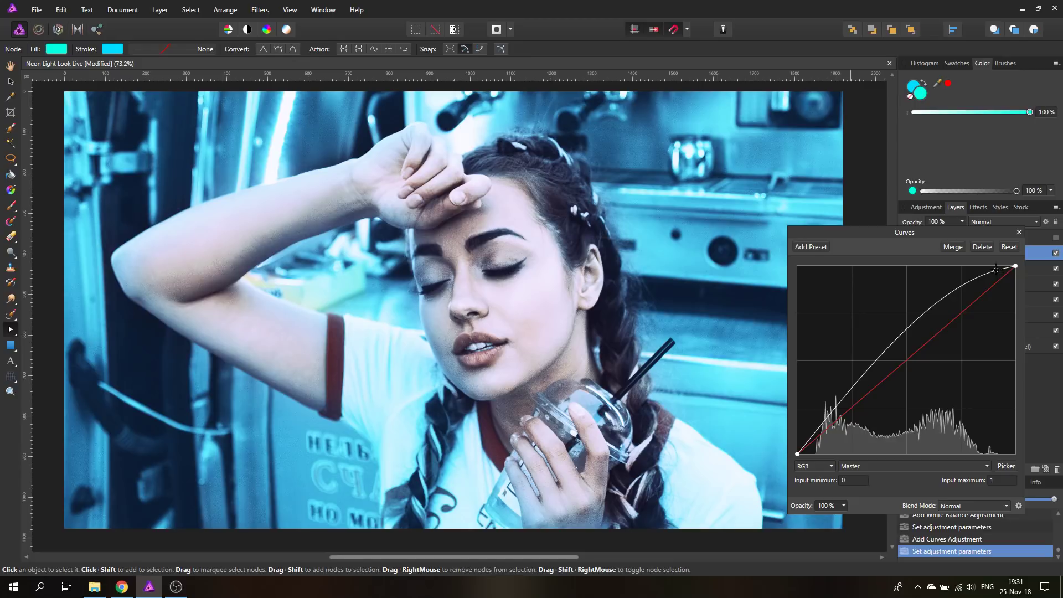
{"action": "left_click_drag", "start_coordinate": [873, 363], "coordinate": [866, 404]}
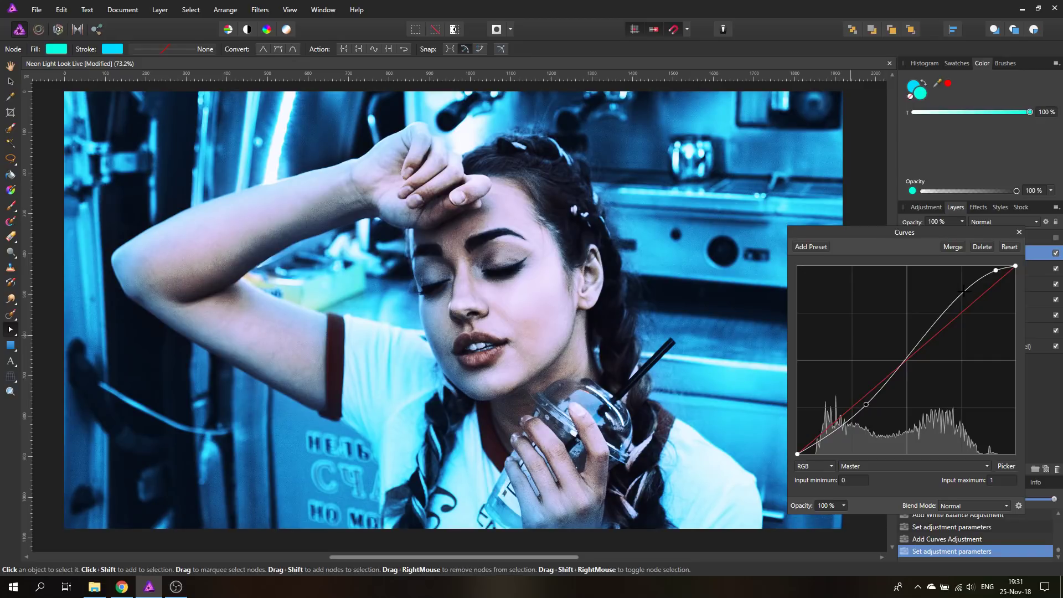
{"action": "mouse_move", "coordinate": [967, 290]}
{"action": "left_mouse_down"}
{"action": "mouse_move", "coordinate": [981, 315]}
{"action": "mouse_move", "coordinate": [974, 297]}
{"action": "left_mouse_up"}
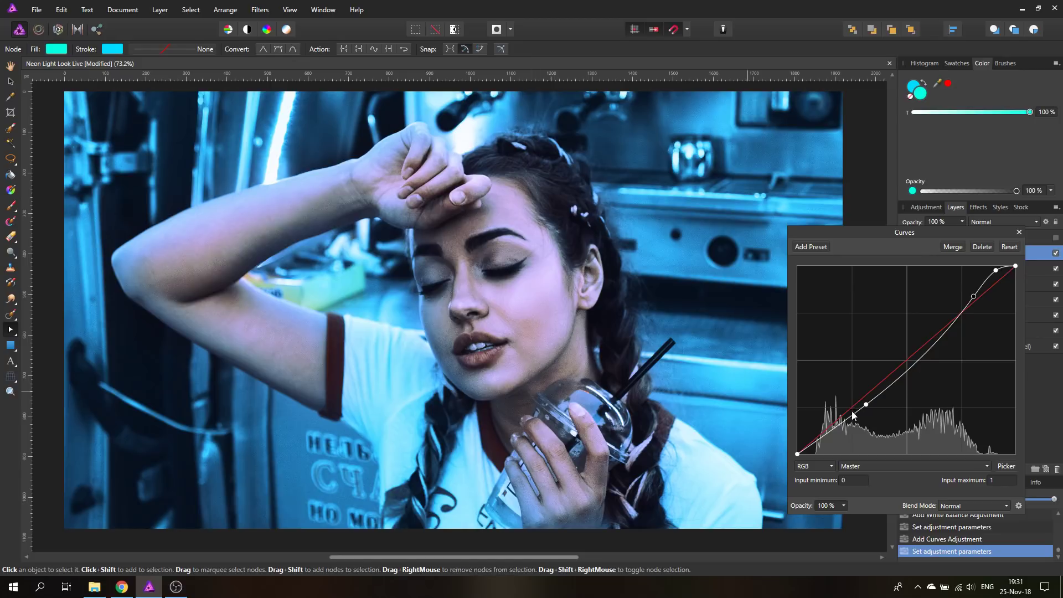
{"action": "left_click_drag", "start_coordinate": [864, 407], "coordinate": [845, 423]}
{"action": "left_click", "coordinate": [1019, 232]}
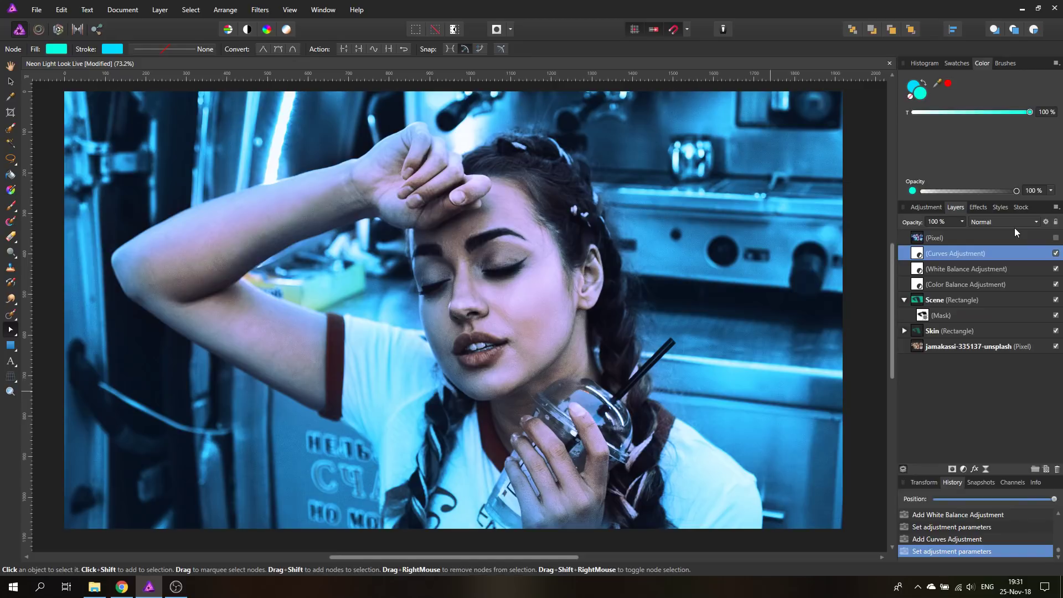
Step: Enable the 3D layer effect on the Skin layer and set its ambient light colour to cyan
{"action": "left_click", "coordinate": [918, 331]}
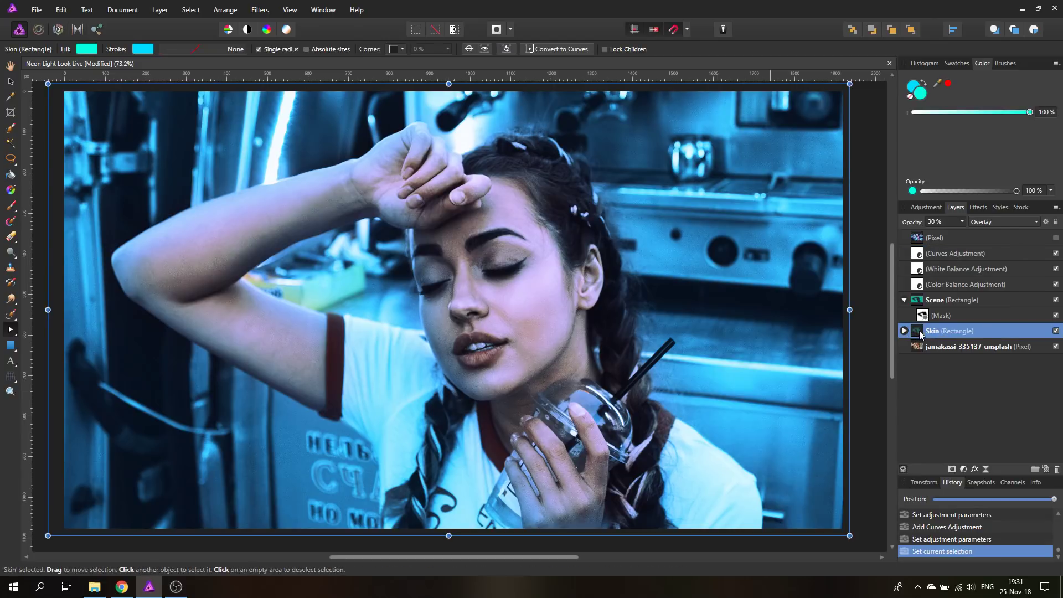
{"action": "left_click", "coordinate": [979, 208]}
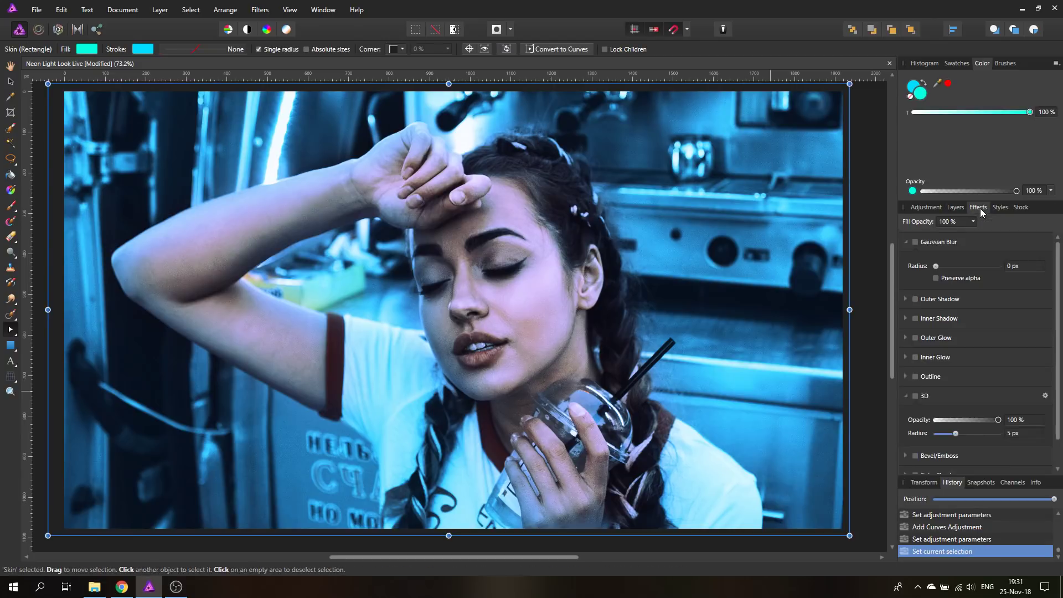
{"action": "left_click", "coordinate": [916, 396]}
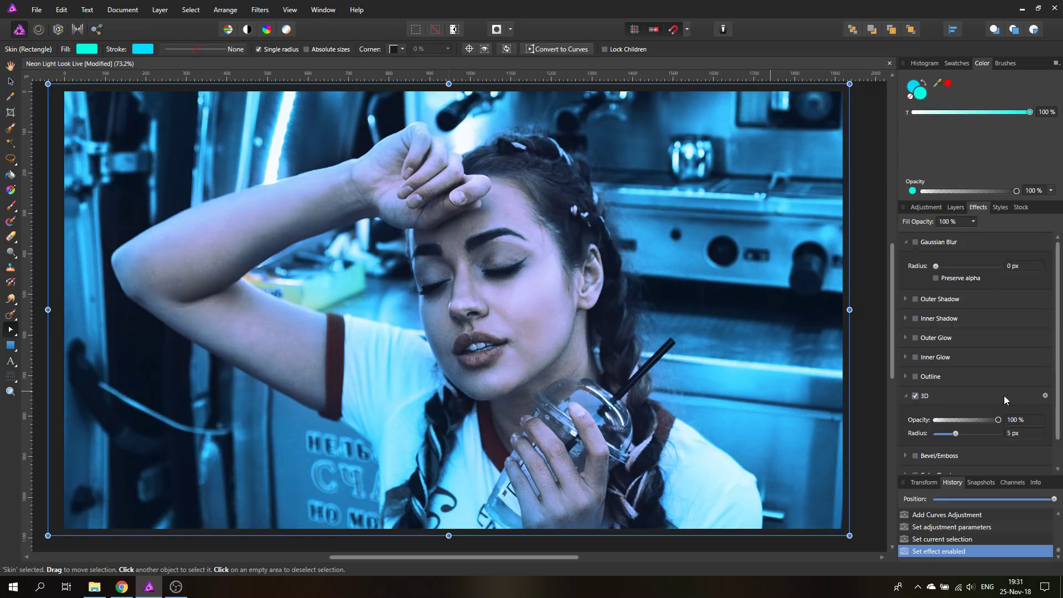
{"action": "left_click", "coordinate": [1045, 395]}
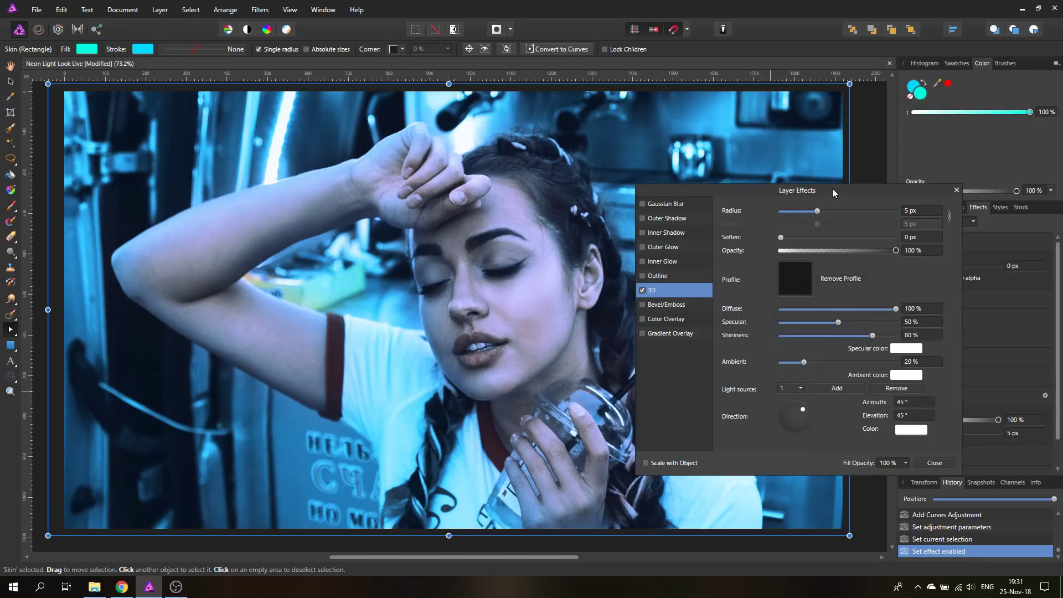
{"action": "left_click_drag", "start_coordinate": [833, 188], "coordinate": [885, 215]}
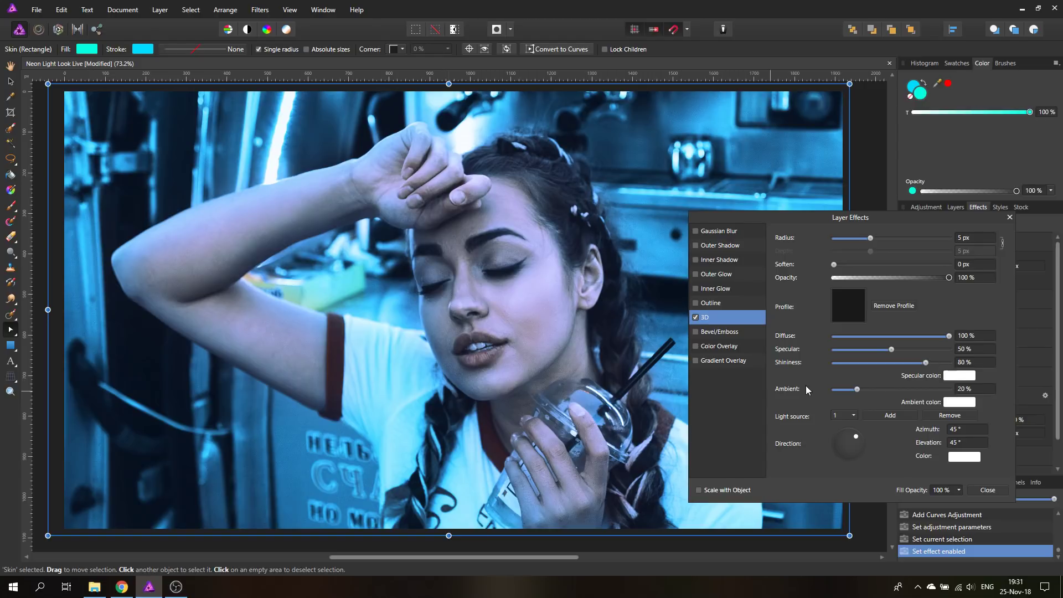
{"action": "left_click", "coordinate": [959, 402]}
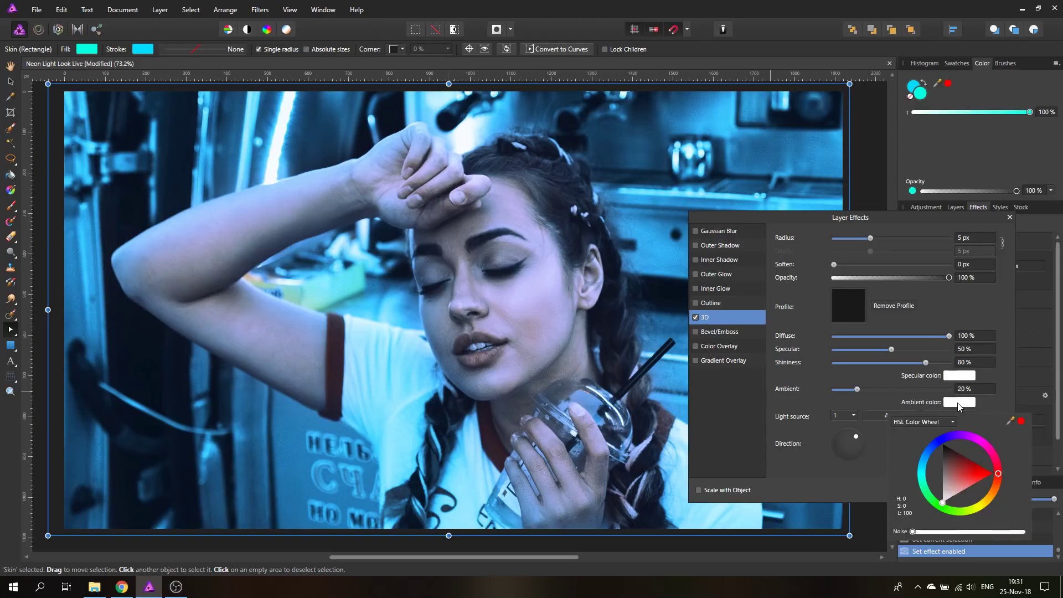
{"action": "left_click", "coordinate": [924, 470]}
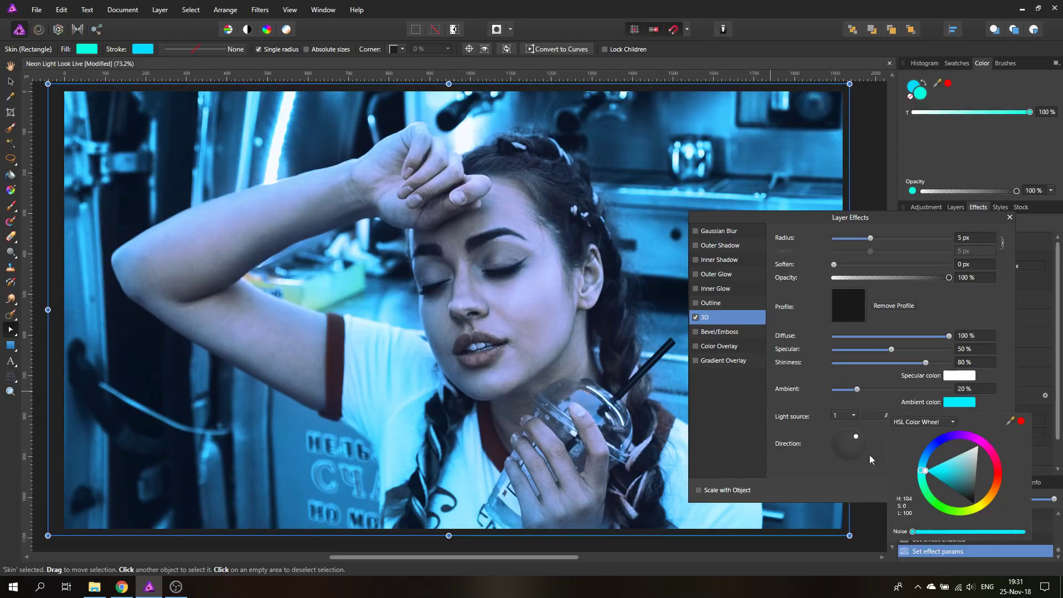
Step: Set the ambient light to about 22% and the light direction to 30.5° azimuth, 41° elevation
{"action": "mouse_move", "coordinate": [857, 390]}
{"action": "left_mouse_down"}
{"action": "mouse_move", "coordinate": [902, 389]}
{"action": "mouse_move", "coordinate": [850, 390]}
{"action": "mouse_move", "coordinate": [863, 393]}
{"action": "left_mouse_up"}
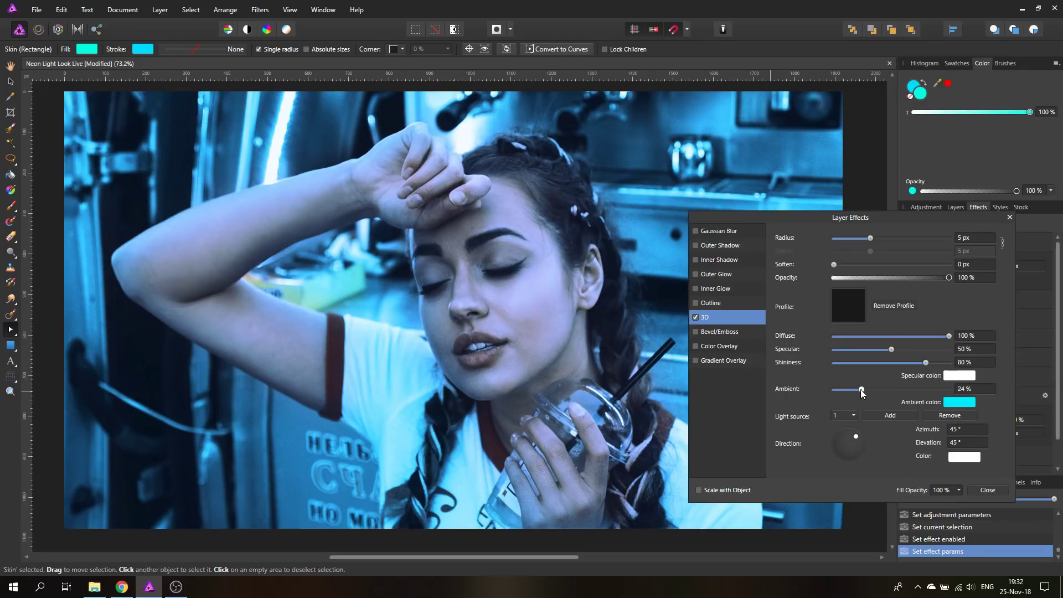
{"action": "left_click_drag", "start_coordinate": [862, 391], "coordinate": [862, 391]}
{"action": "mouse_move", "coordinate": [854, 437]}
{"action": "left_mouse_down"}
{"action": "mouse_move", "coordinate": [843, 453]}
{"action": "mouse_move", "coordinate": [841, 433]}
{"action": "mouse_move", "coordinate": [860, 438]}
{"action": "left_mouse_up"}
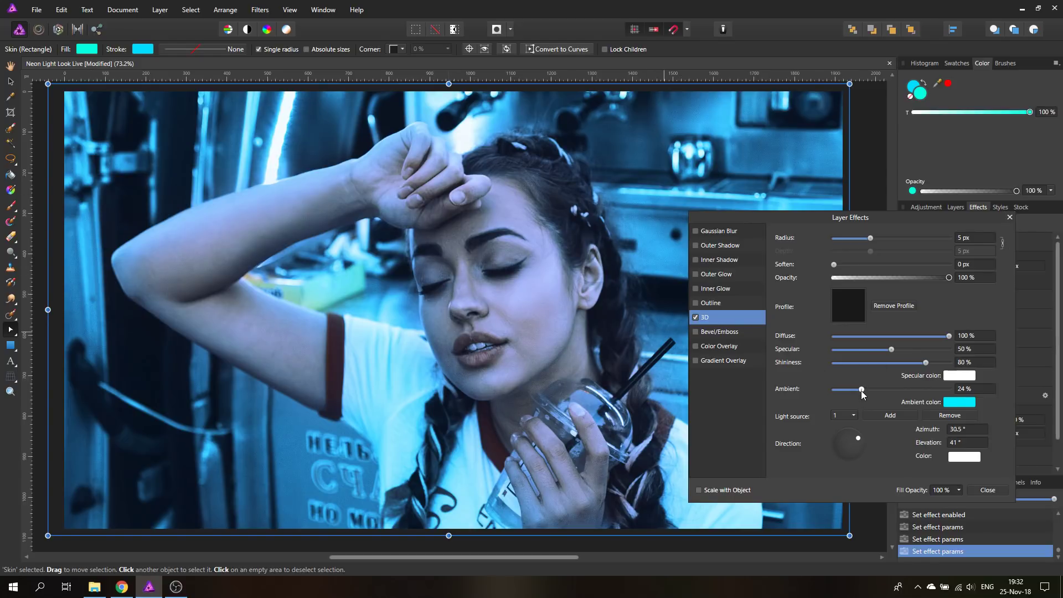
{"action": "left_click_drag", "start_coordinate": [862, 390], "coordinate": [858, 390]}
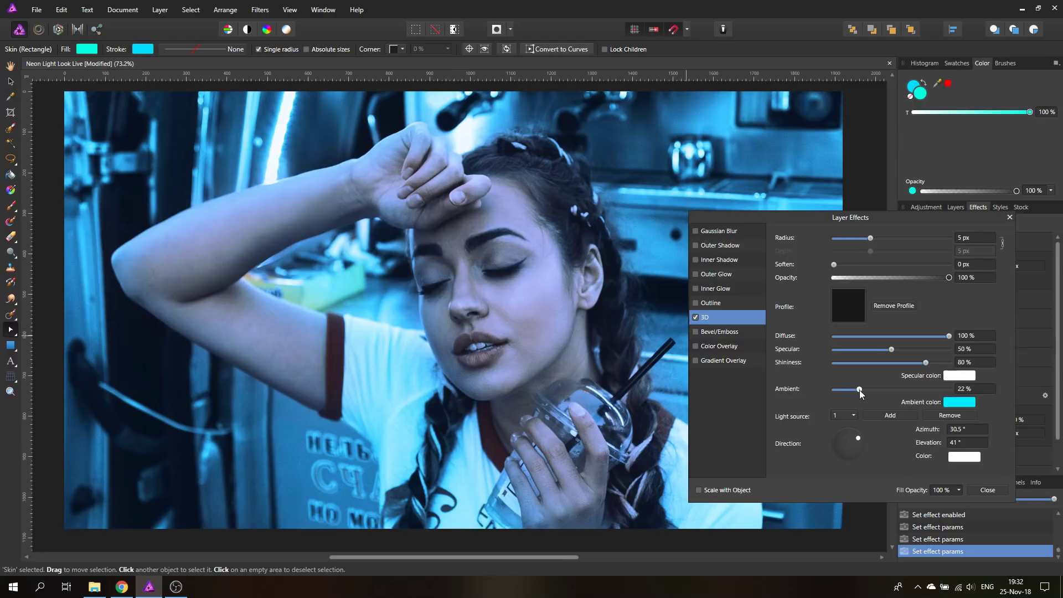
{"action": "left_click", "coordinate": [1009, 218]}
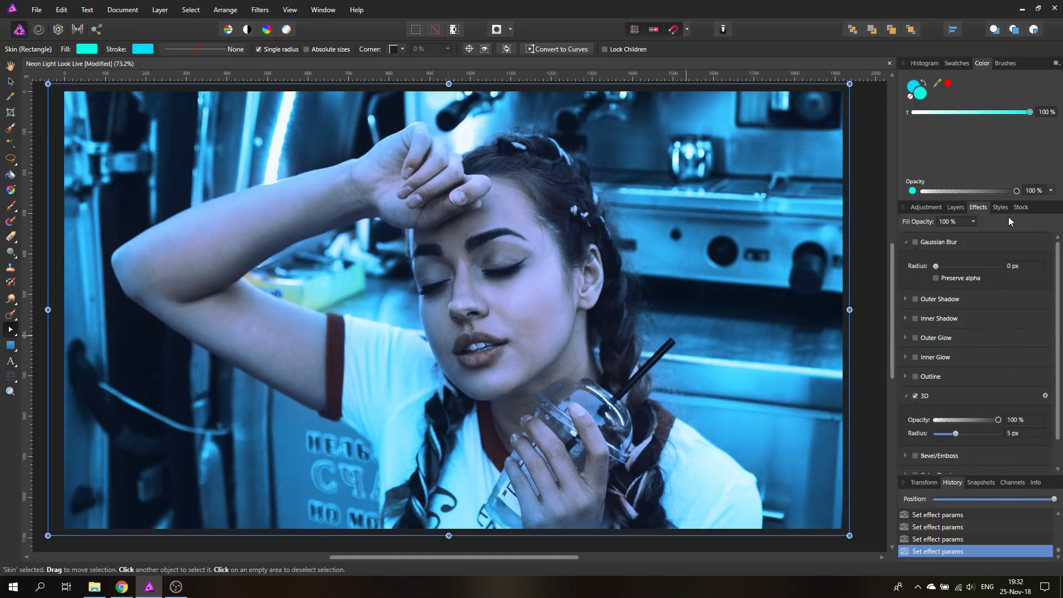
{"action": "left_click", "coordinate": [876, 280]}
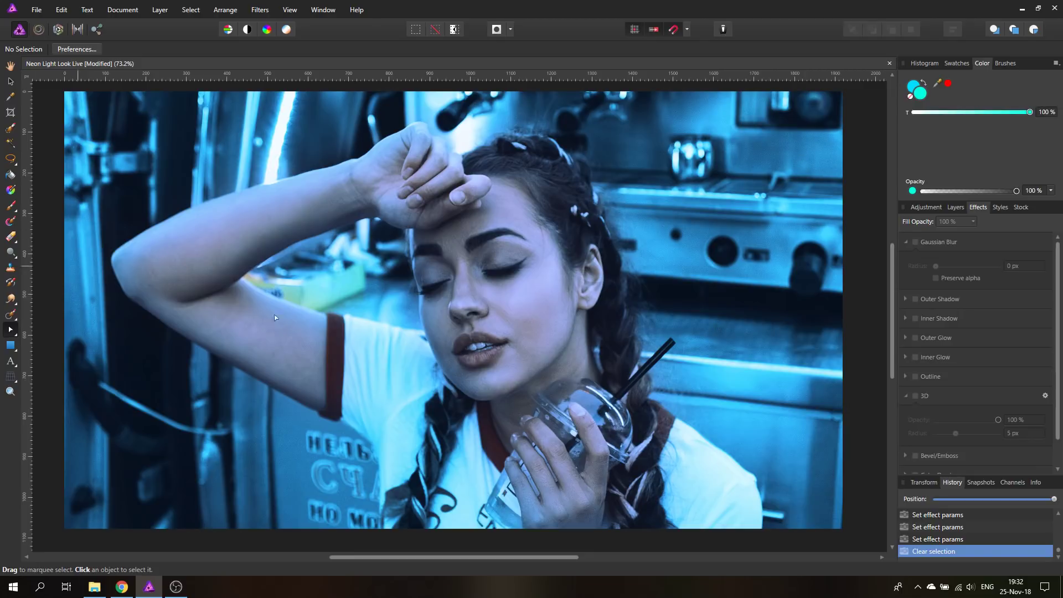
Step: Draw a rectangle above the Curves Adjustment layer covering the whole image
{"action": "left_click", "coordinate": [959, 209]}
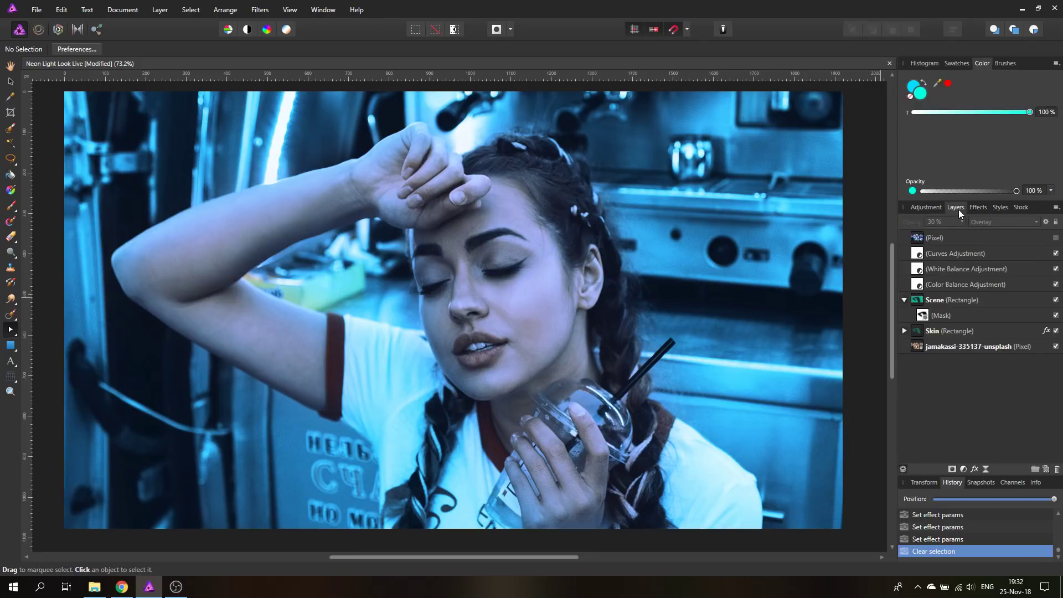
{"action": "left_click", "coordinate": [920, 256]}
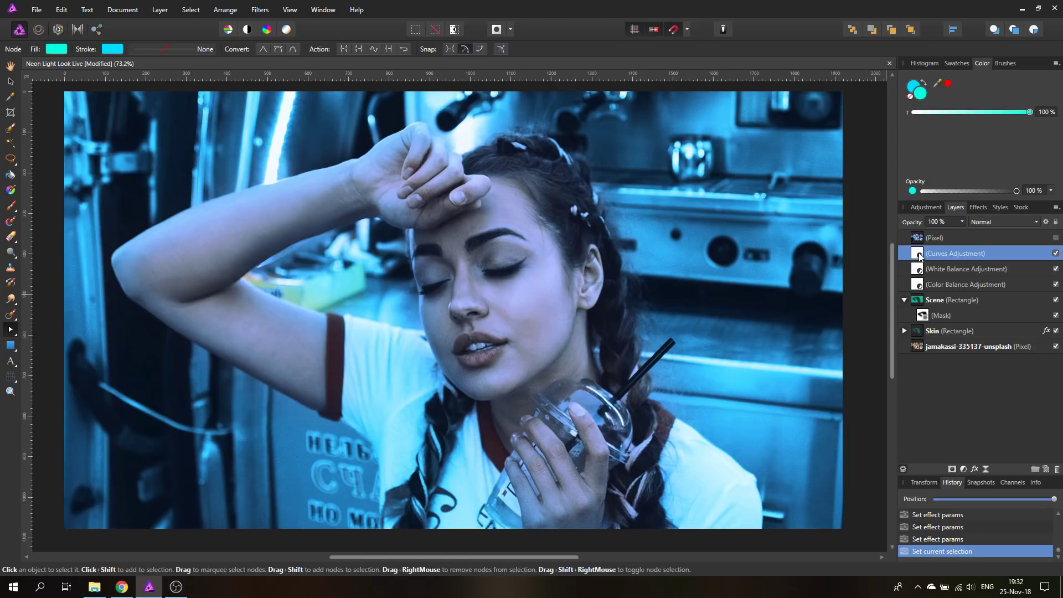
{"action": "left_click", "coordinate": [11, 347]}
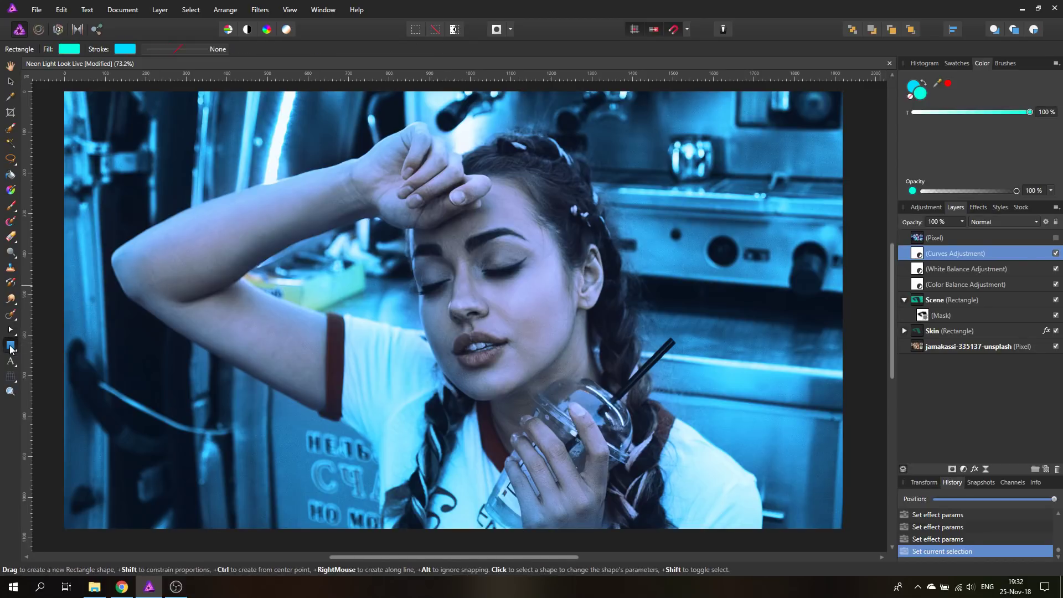
{"action": "left_click_drag", "start_coordinate": [49, 83], "coordinate": [843, 519]}
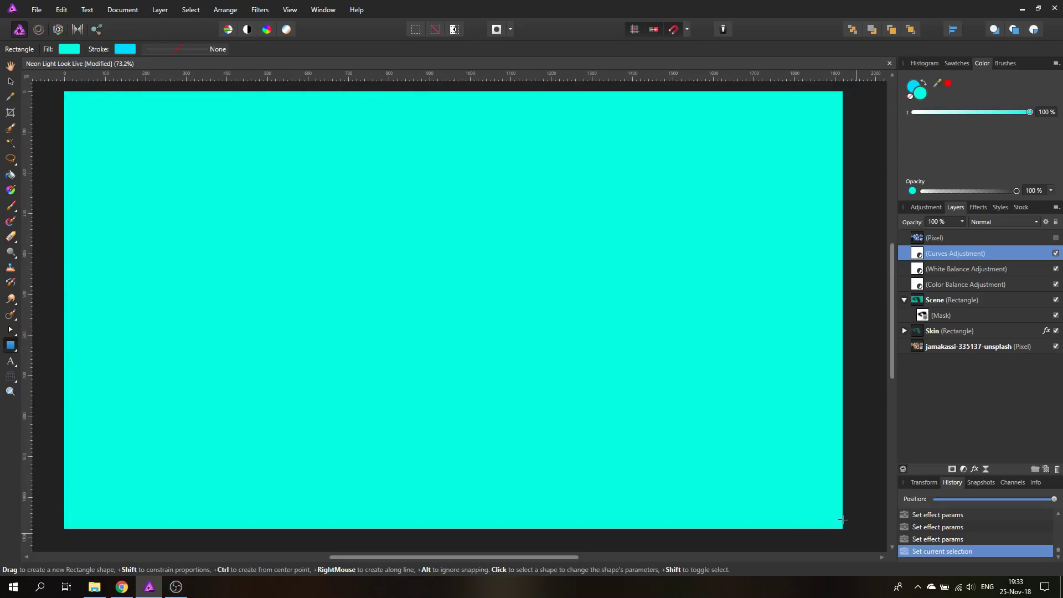
Step: Fill the rectangle with a radial gradient whose start stop is magenta
{"action": "left_click", "coordinate": [70, 49]}
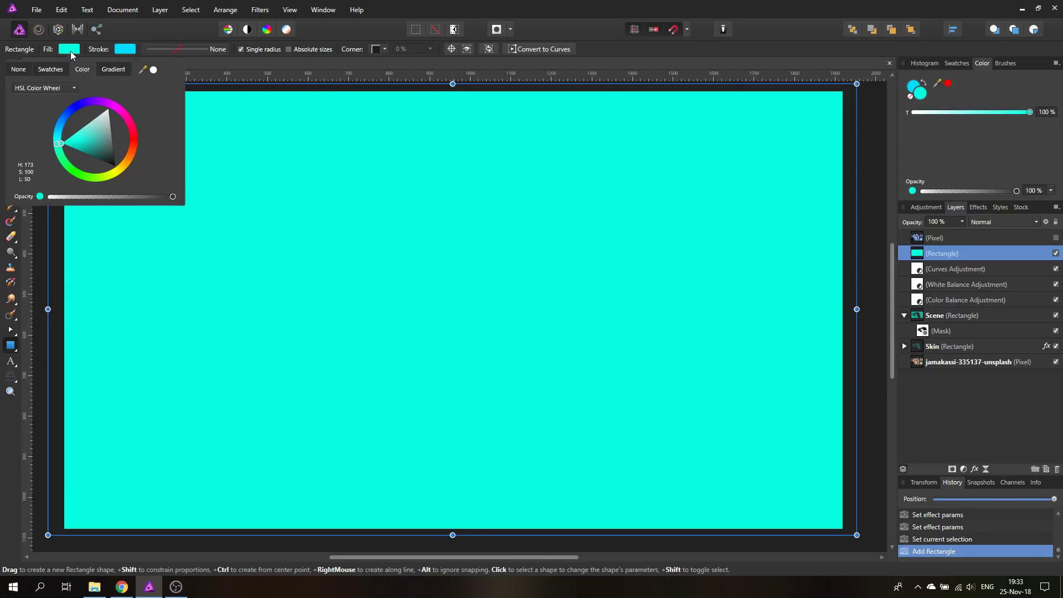
{"action": "left_click", "coordinate": [113, 71]}
{"action": "left_click", "coordinate": [64, 122]}
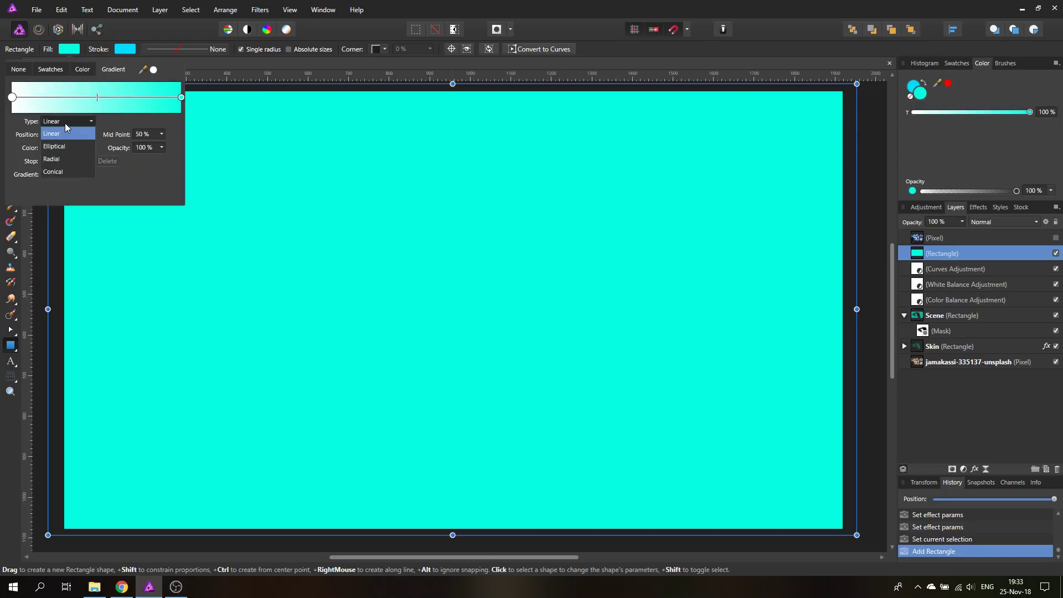
{"action": "left_click", "coordinate": [60, 161]}
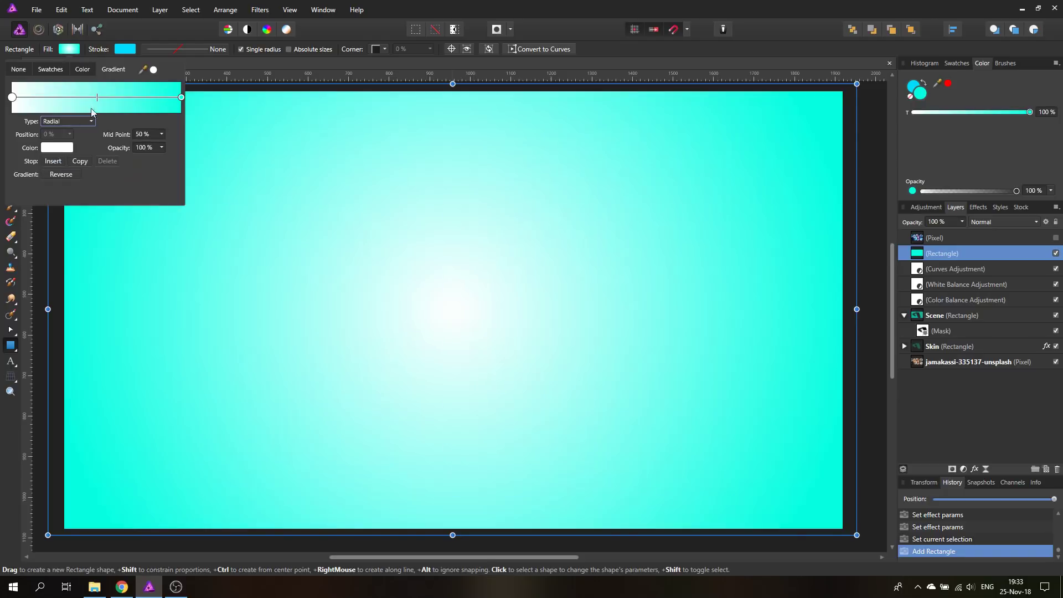
{"action": "left_click", "coordinate": [12, 98]}
{"action": "left_click", "coordinate": [12, 98]}
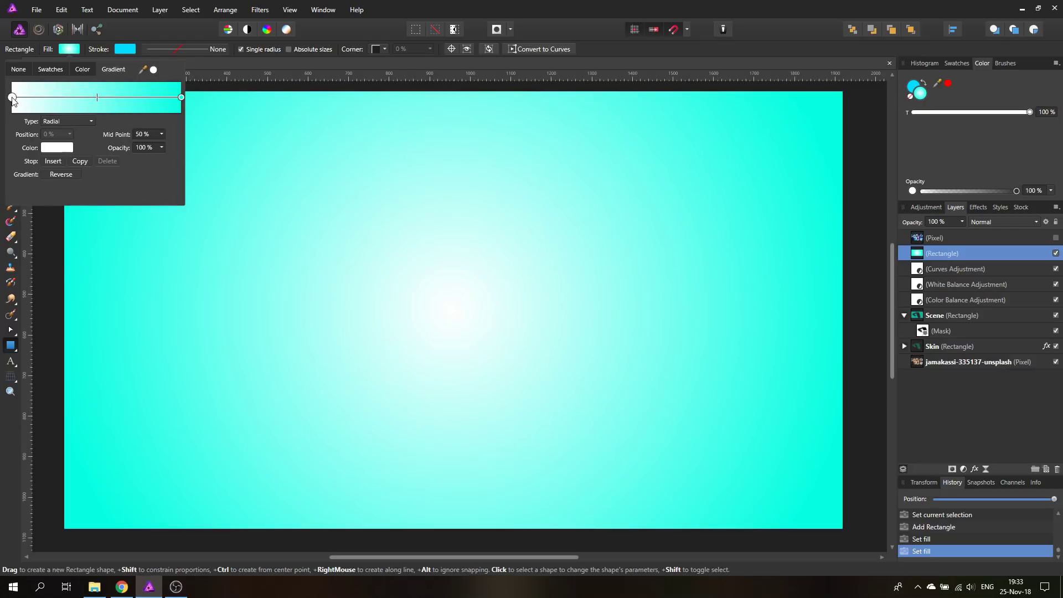
{"action": "left_click", "coordinate": [12, 98]}
{"action": "left_click", "coordinate": [57, 149]}
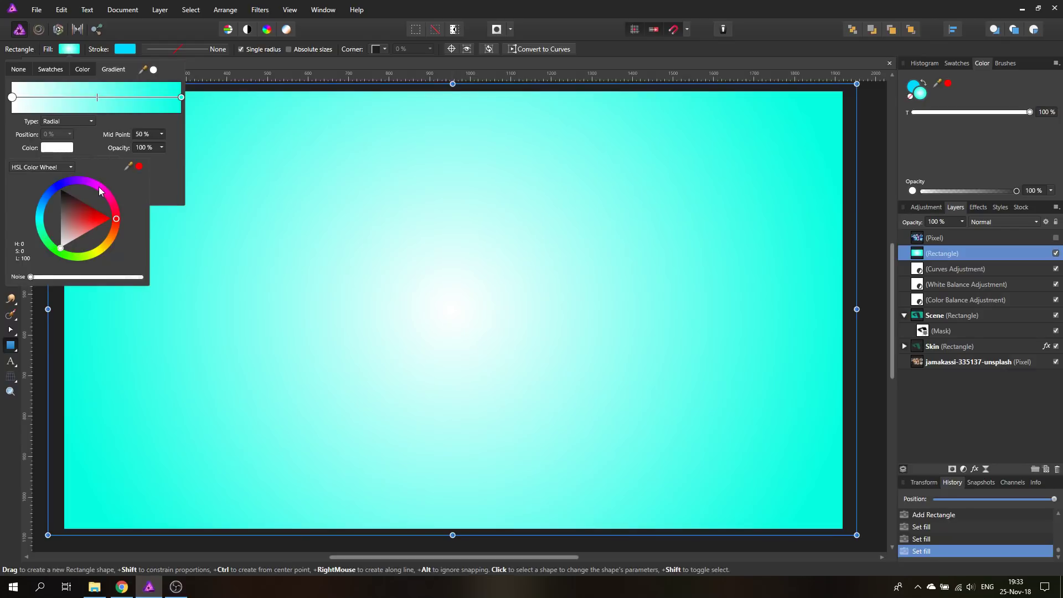
{"action": "left_click", "coordinate": [100, 189]}
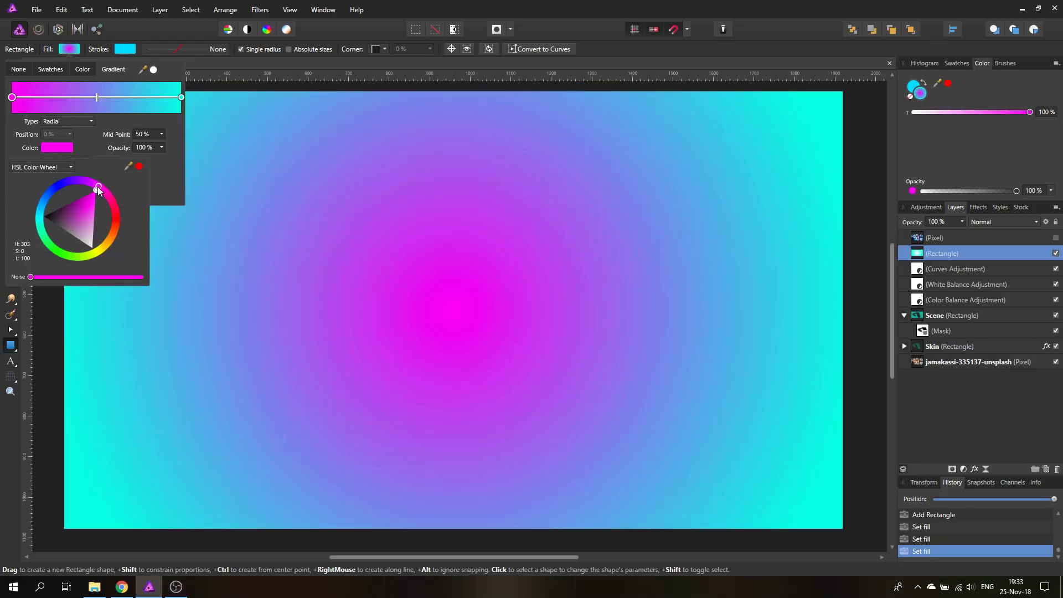
Step: Make the gradient's end stop pure white at 0% opacity
{"action": "left_click", "coordinate": [181, 97]}
{"action": "left_click", "coordinate": [58, 149]}
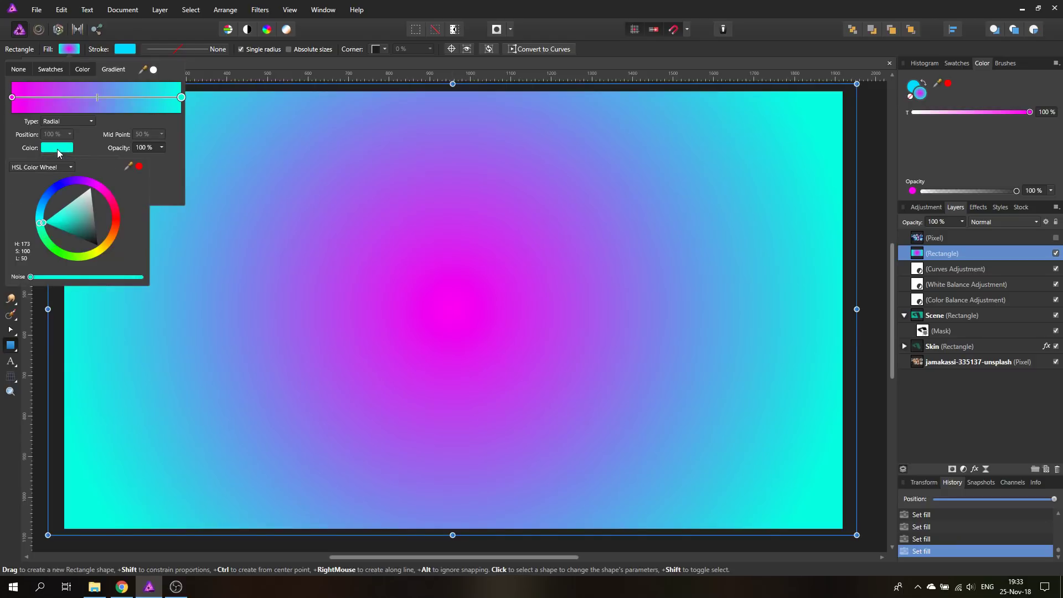
{"action": "left_click", "coordinate": [40, 223]}
{"action": "left_click_drag", "start_coordinate": [100, 178], "coordinate": [105, 158]}
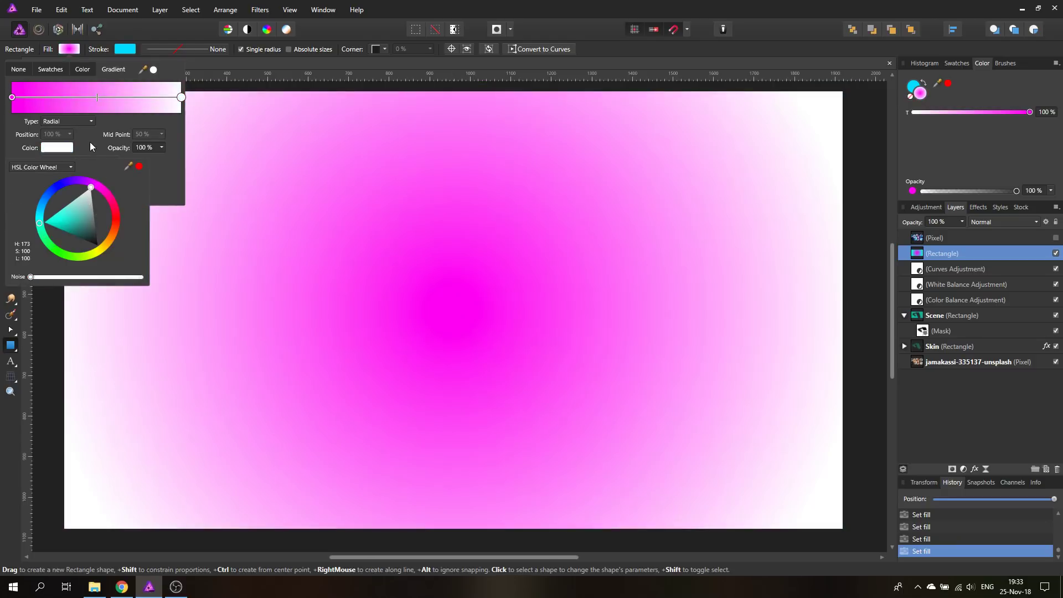
{"action": "left_click", "coordinate": [93, 140]}
{"action": "left_click", "coordinate": [162, 147]}
{"action": "left_click_drag", "start_coordinate": [164, 160], "coordinate": [55, 161]}
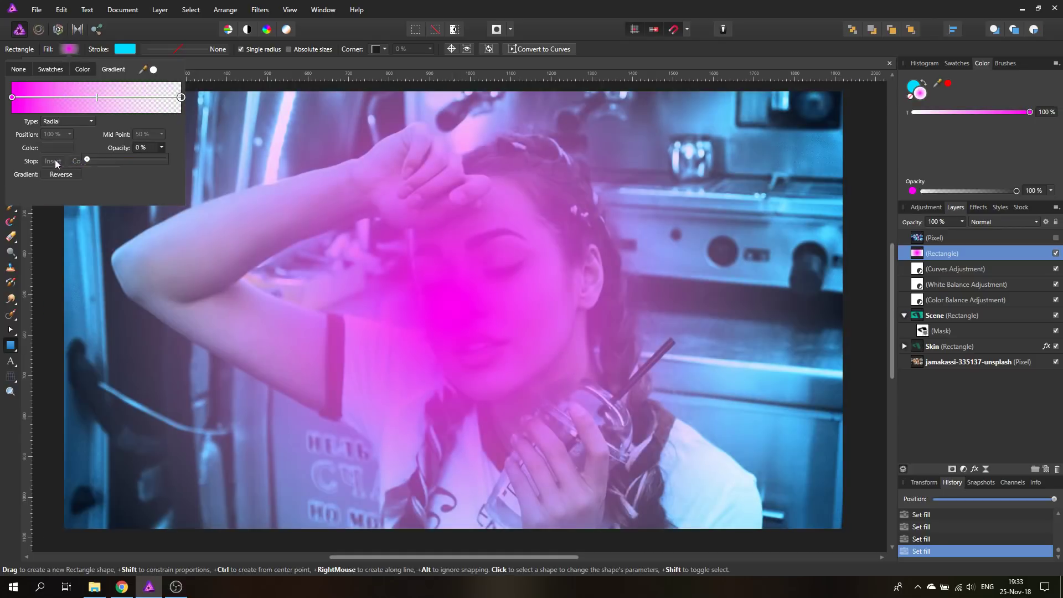
{"action": "left_click", "coordinate": [91, 134]}
Step: Drag the radial gradient's centre to the top-right corner and its end to the bottom-left corner
{"action": "left_click", "coordinate": [75, 51]}
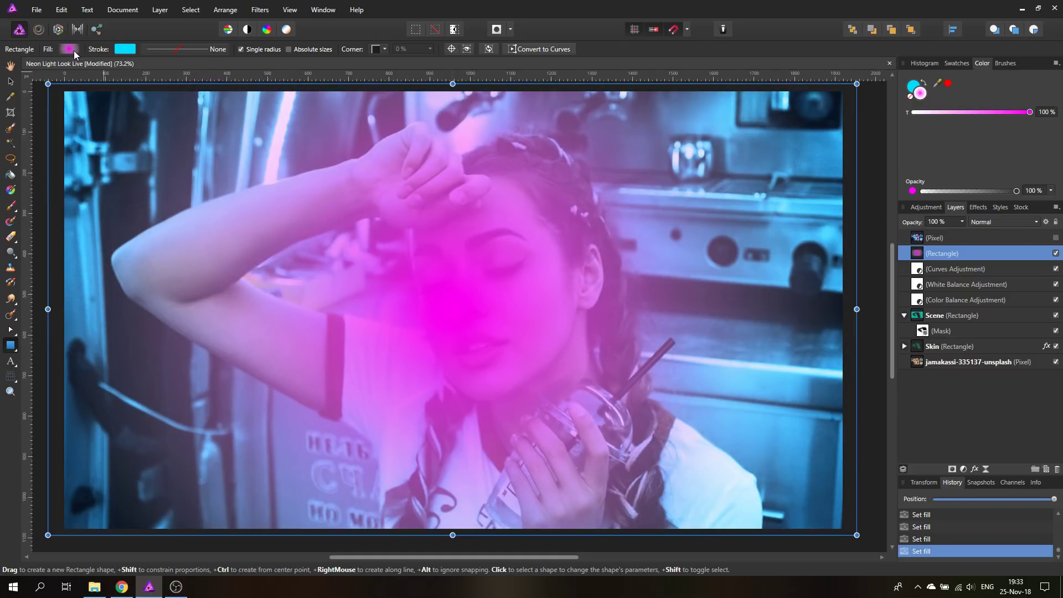
{"action": "left_click", "coordinate": [11, 190]}
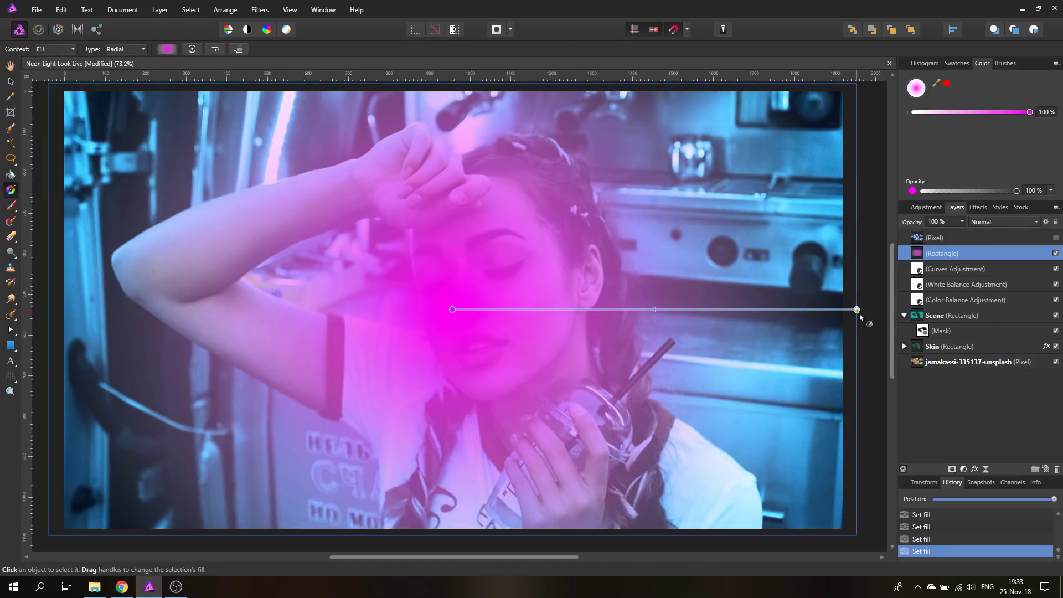
{"action": "left_click_drag", "start_coordinate": [857, 310], "coordinate": [267, 421]}
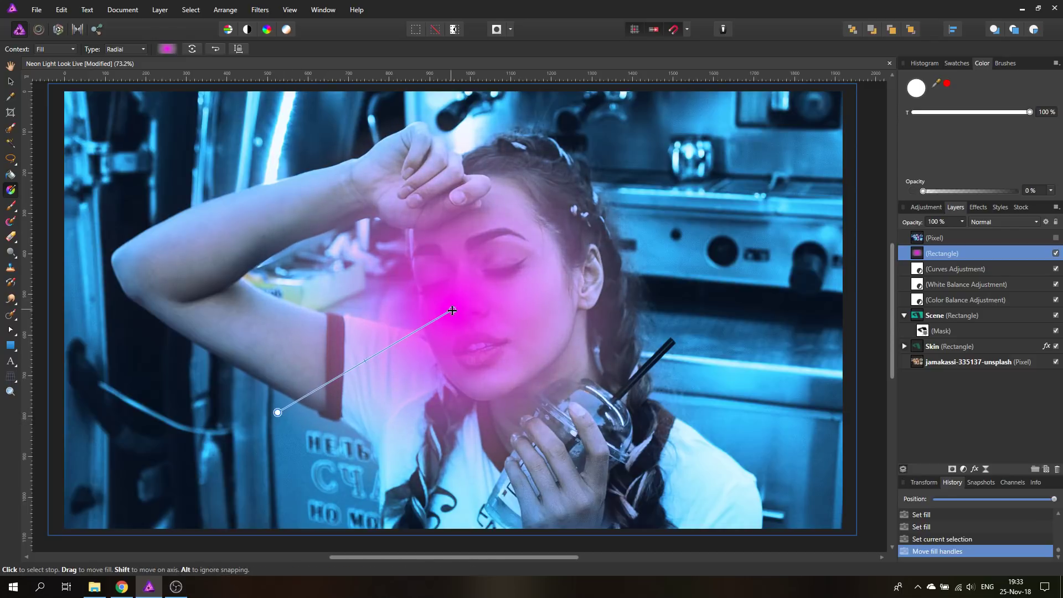
{"action": "left_click_drag", "start_coordinate": [454, 310], "coordinate": [849, 82]}
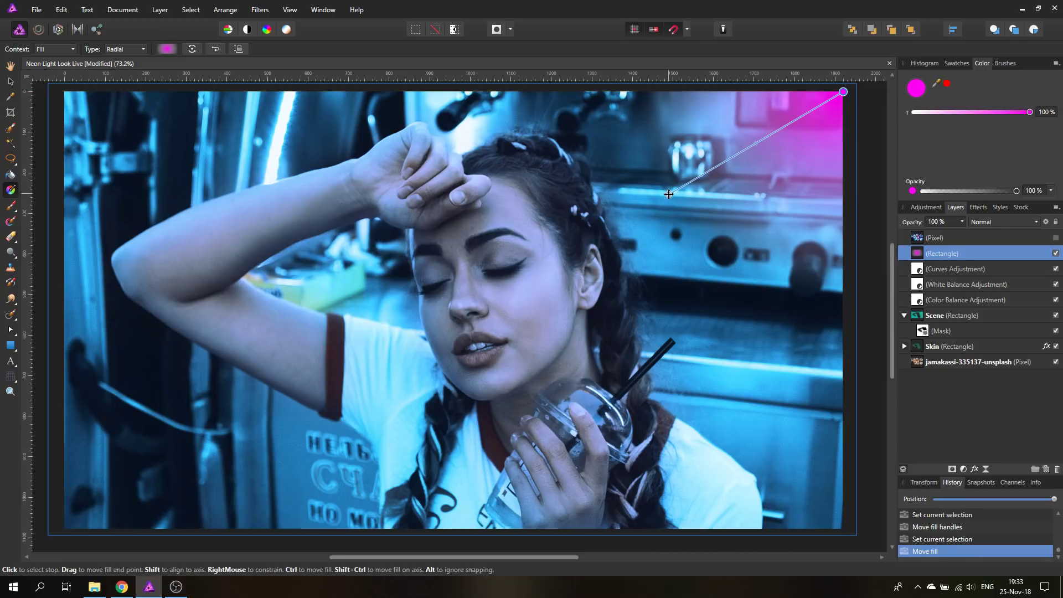
{"action": "left_click_drag", "start_coordinate": [669, 194], "coordinate": [65, 530]}
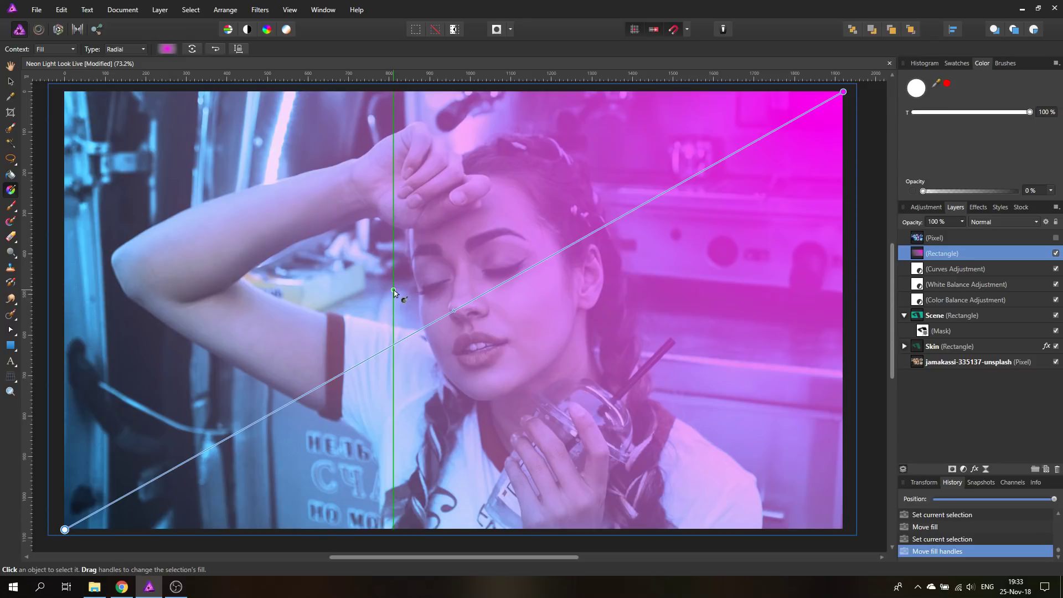
Step: Set the Rectangle gradient layer to Soft Light blend mode at 80% opacity
{"action": "left_click", "coordinate": [984, 222]}
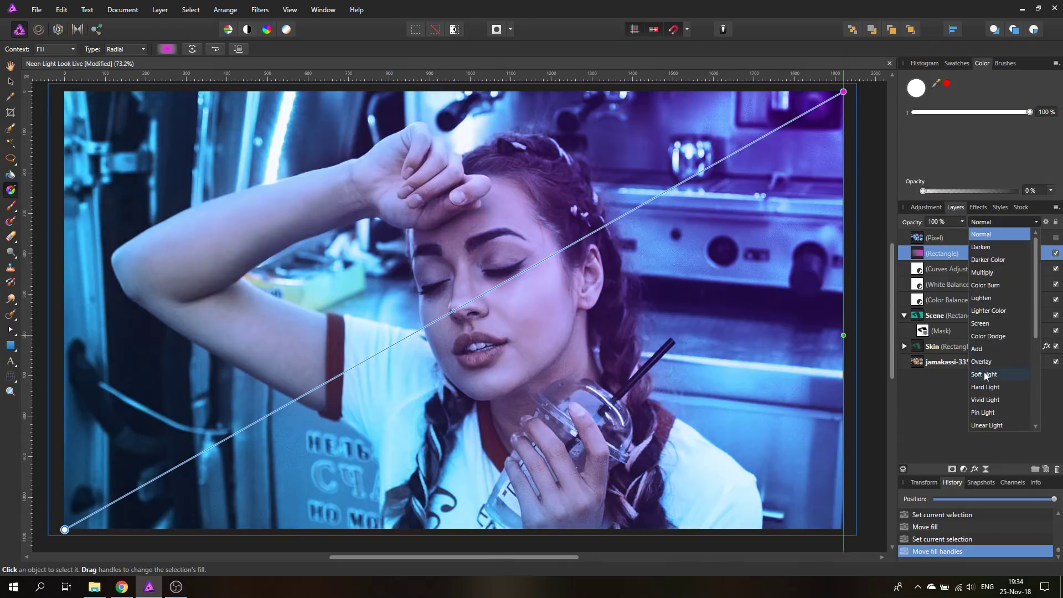
{"action": "left_click", "coordinate": [984, 375]}
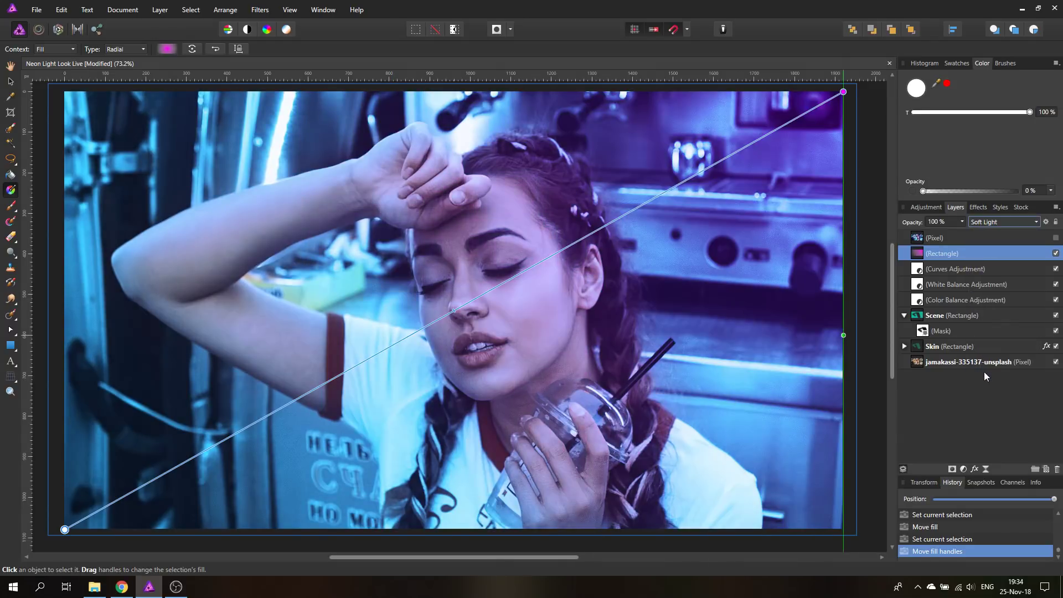
{"action": "left_click", "coordinate": [11, 80]}
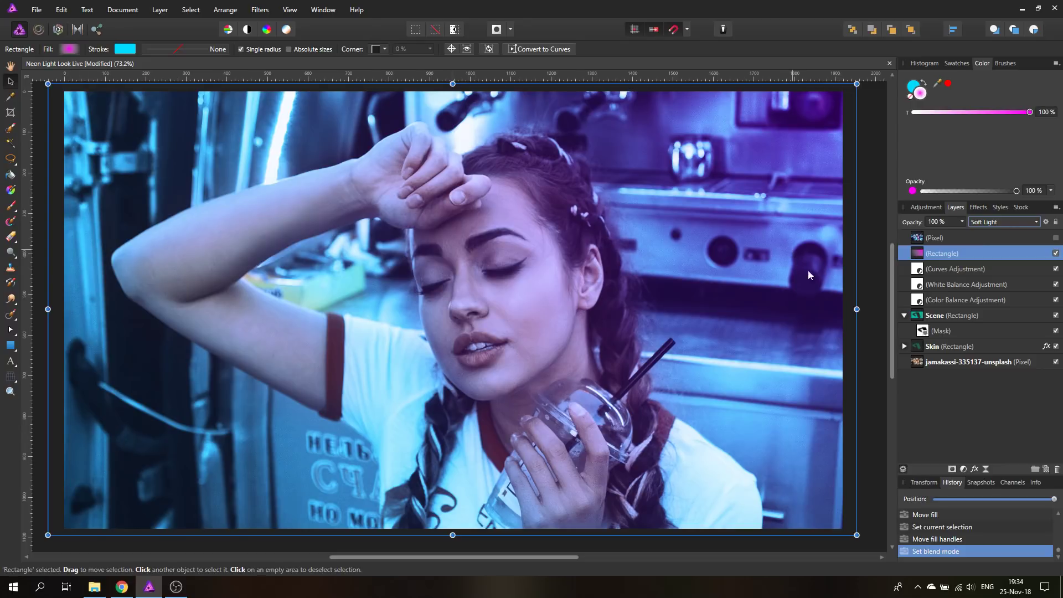
{"action": "left_click", "coordinate": [963, 222]}
{"action": "left_click_drag", "start_coordinate": [963, 231], "coordinate": [950, 237]}
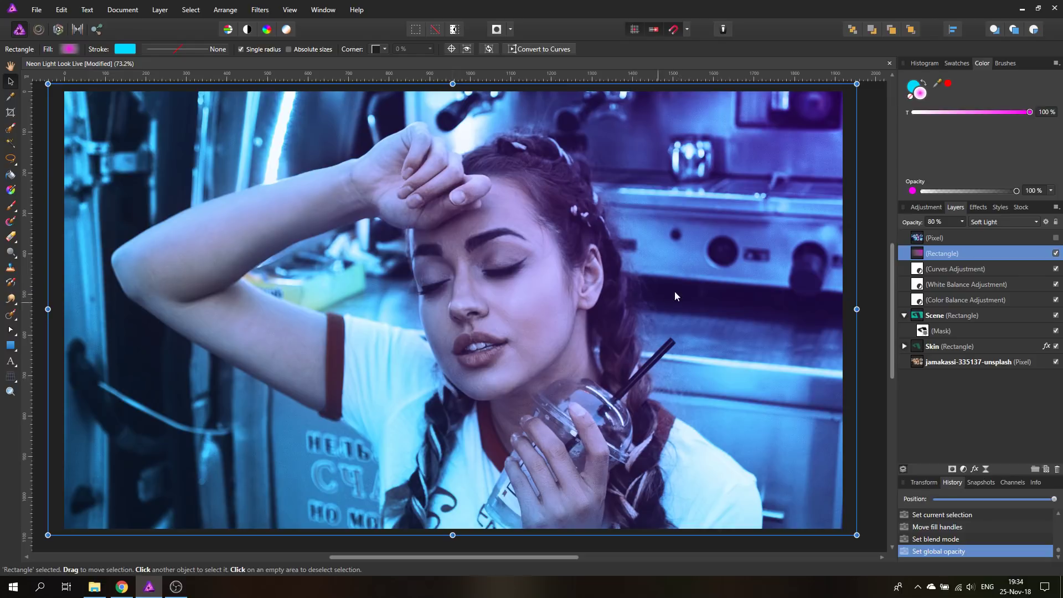
Step: Select the shadow areas of the jamakassi-335137-unsplash photo layer
{"action": "left_click", "coordinate": [919, 364]}
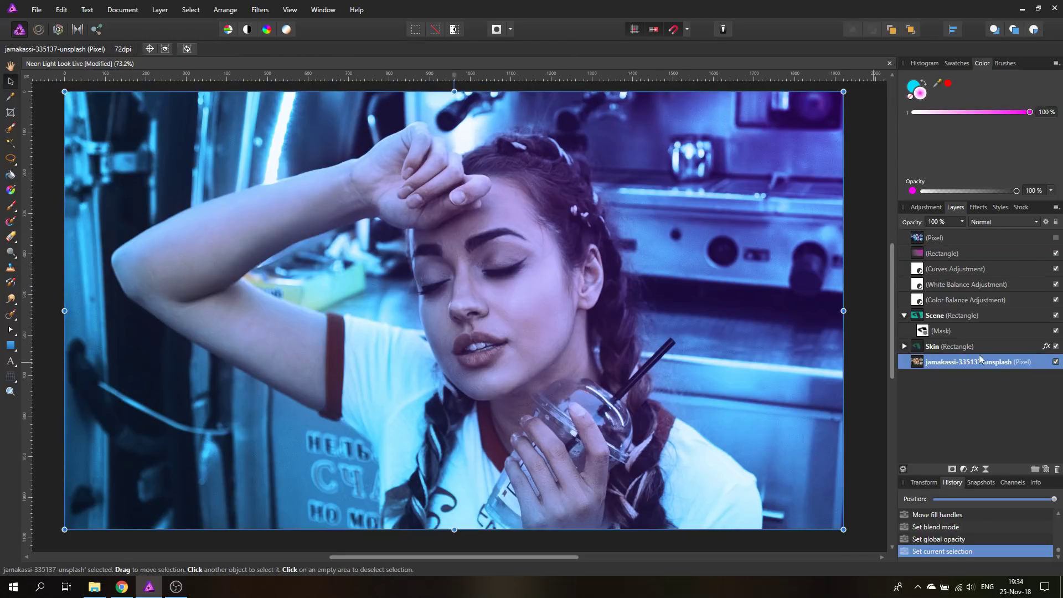
{"action": "left_click", "coordinate": [195, 15]}
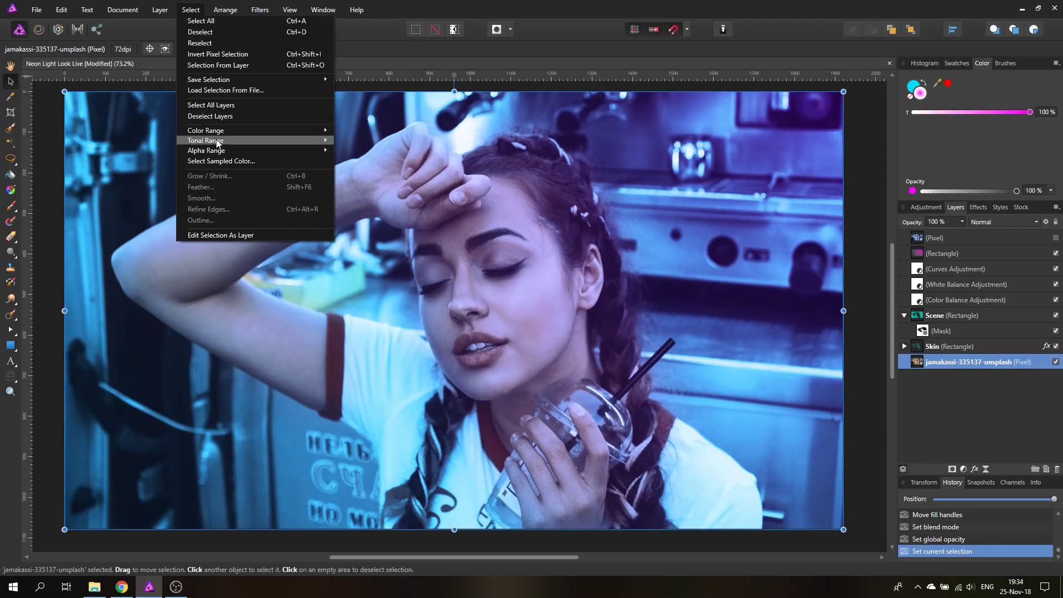
{"action": "mouse_move", "coordinate": [228, 144]}
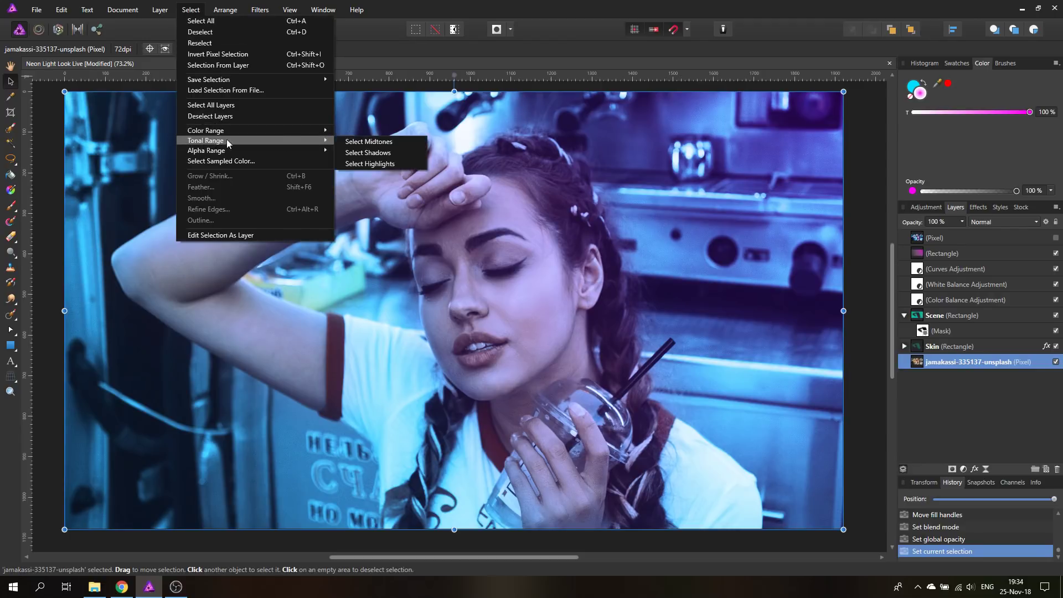
{"action": "left_click", "coordinate": [382, 154]}
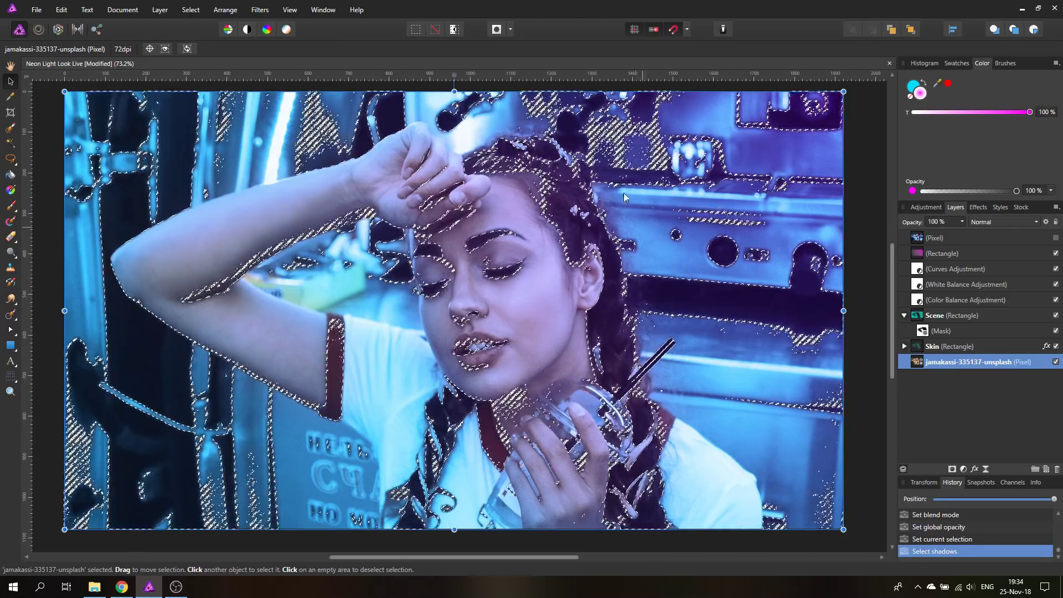
Step: Feather the shadow selection with a 30 px radius
{"action": "left_click", "coordinate": [193, 11]}
{"action": "left_click", "coordinate": [201, 188]}
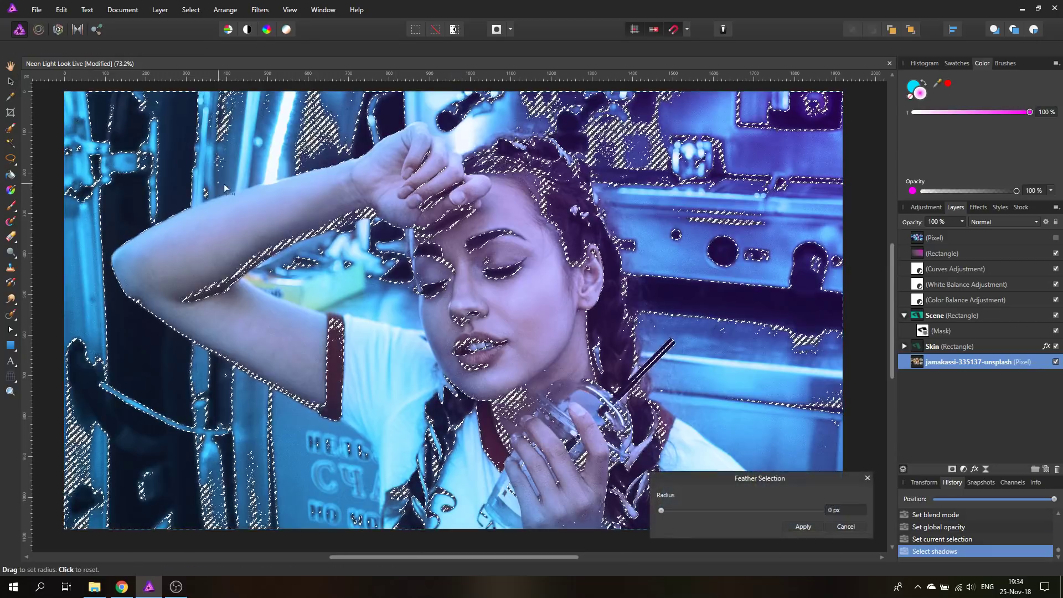
{"action": "left_click", "coordinate": [840, 510]}
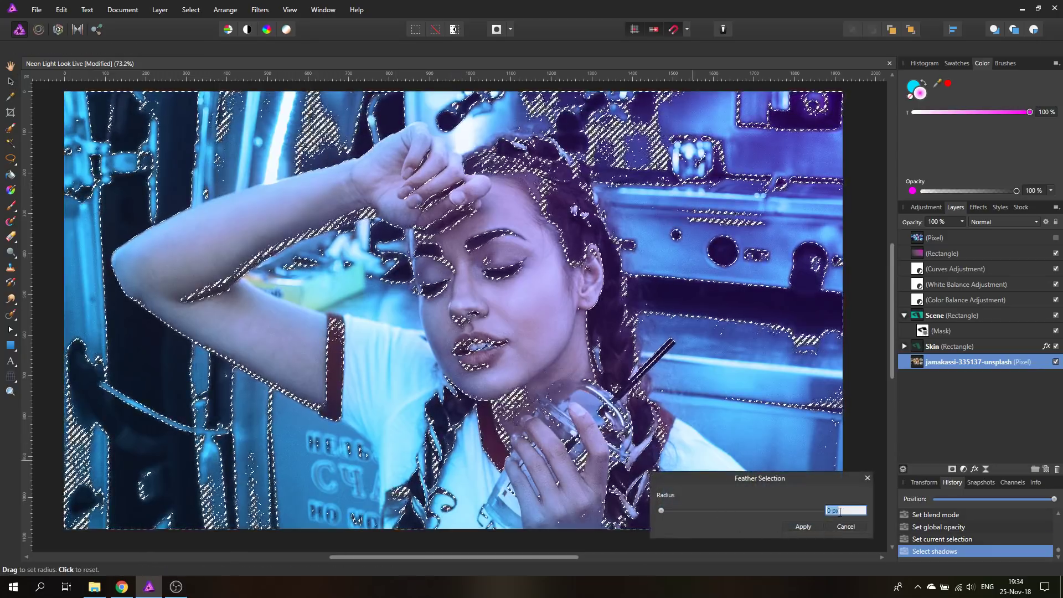
{"action": "type", "text": "30"}
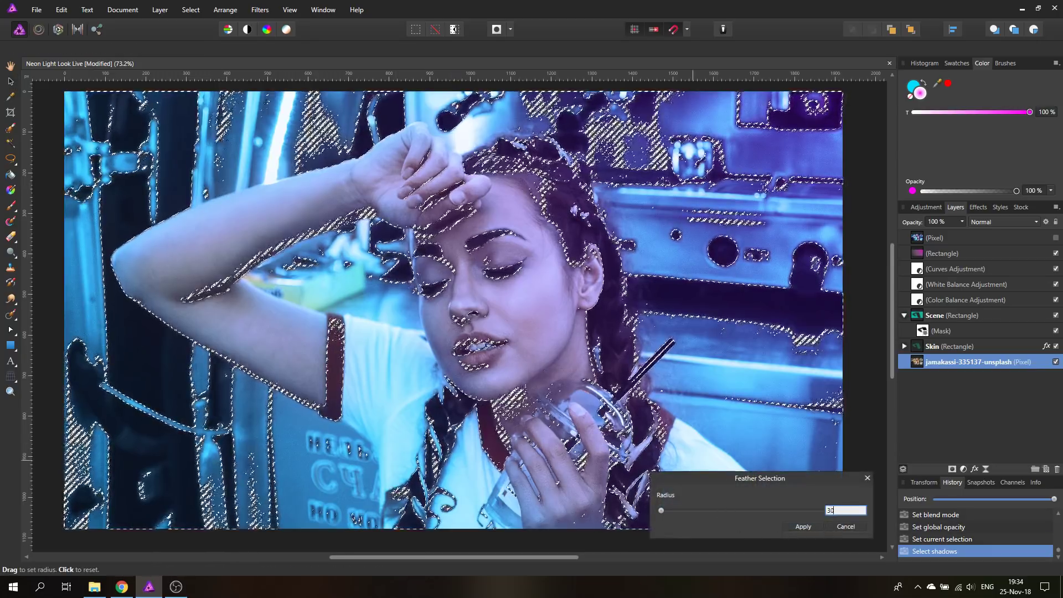
{"action": "left_click", "coordinate": [803, 526]}
{"action": "key", "text": "v"}
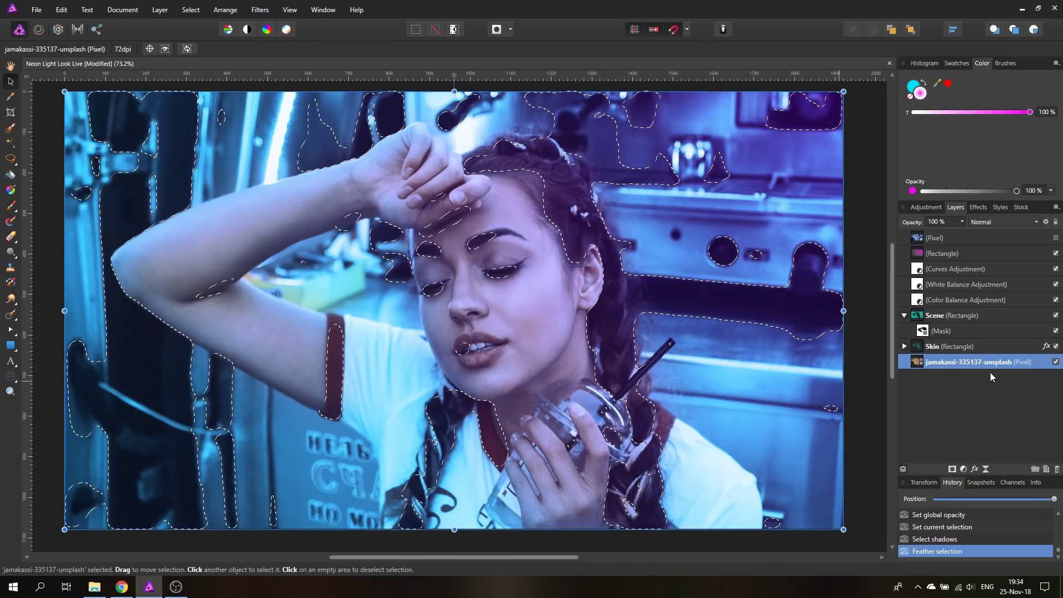
Step: Add a Curves adjustment from the shadow selection and pull the curve down to darken shadows
{"action": "left_click", "coordinate": [963, 469]}
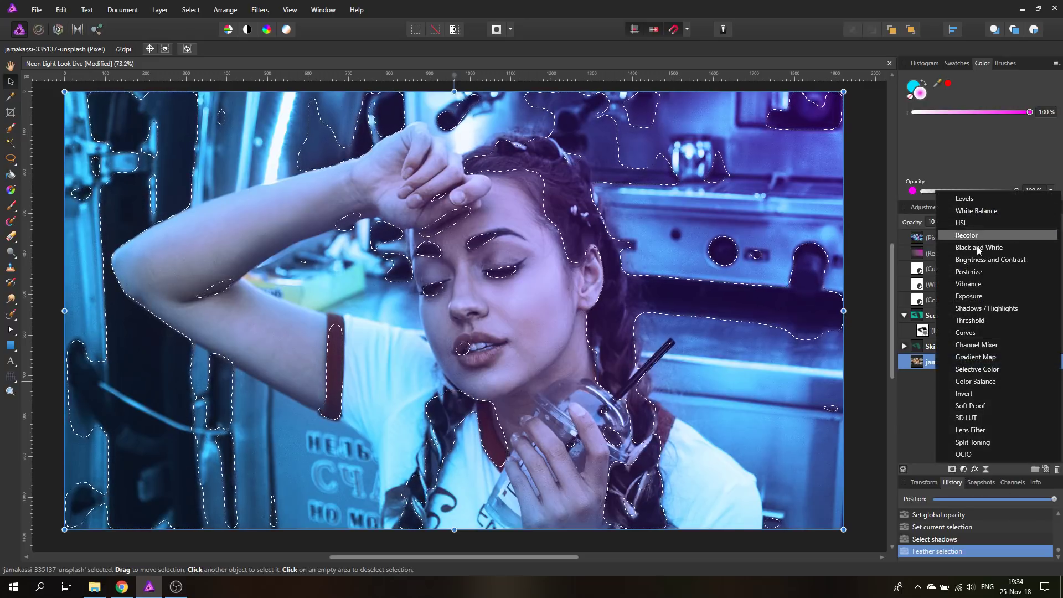
{"action": "left_click", "coordinate": [976, 334]}
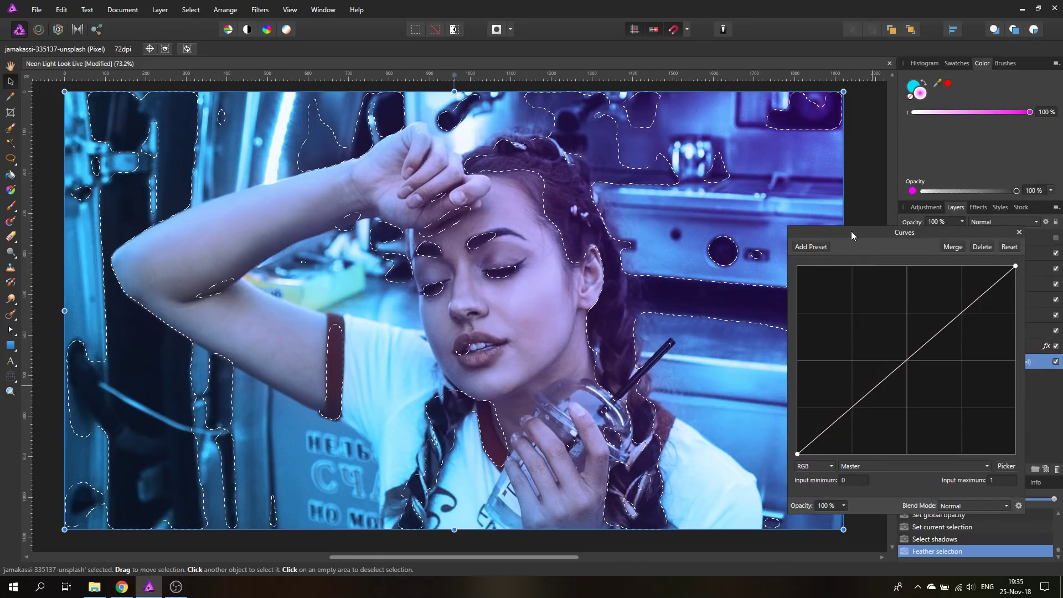
{"action": "key", "text": "ctrl+d"}
{"action": "left_click_drag", "start_coordinate": [874, 233], "coordinate": [717, 241]}
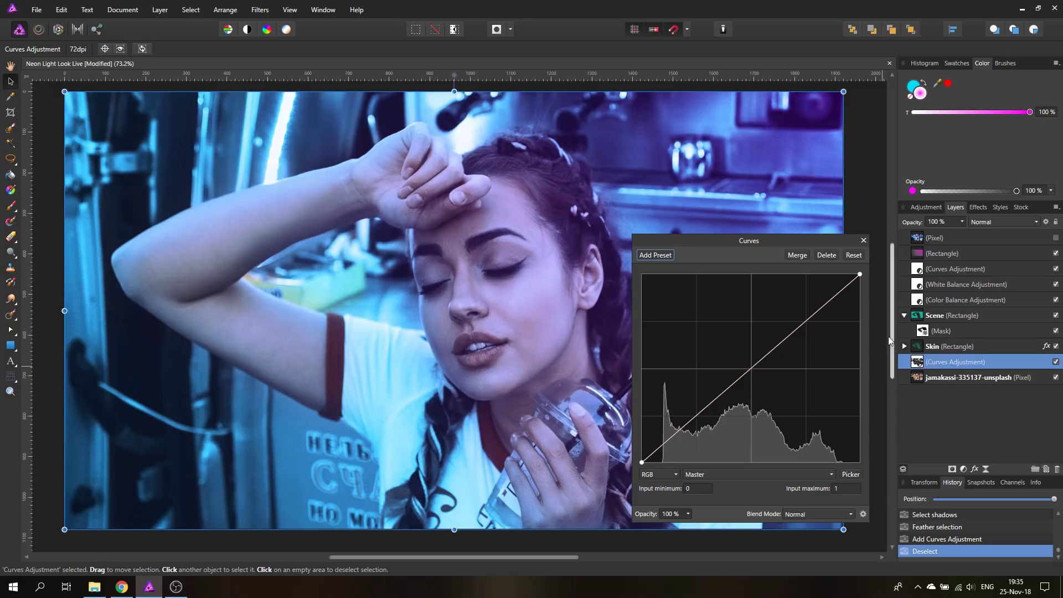
{"action": "left_click_drag", "start_coordinate": [760, 243], "coordinate": [946, 228]}
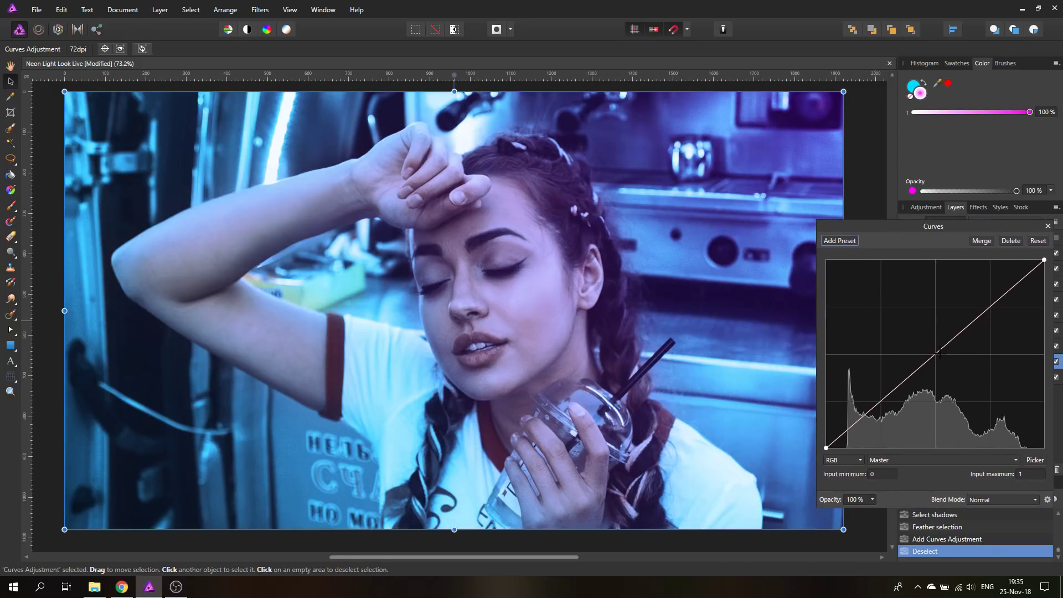
{"action": "mouse_move", "coordinate": [939, 353]}
{"action": "left_mouse_down"}
{"action": "mouse_move", "coordinate": [953, 375]}
{"action": "mouse_move", "coordinate": [946, 364]}
{"action": "left_mouse_up"}
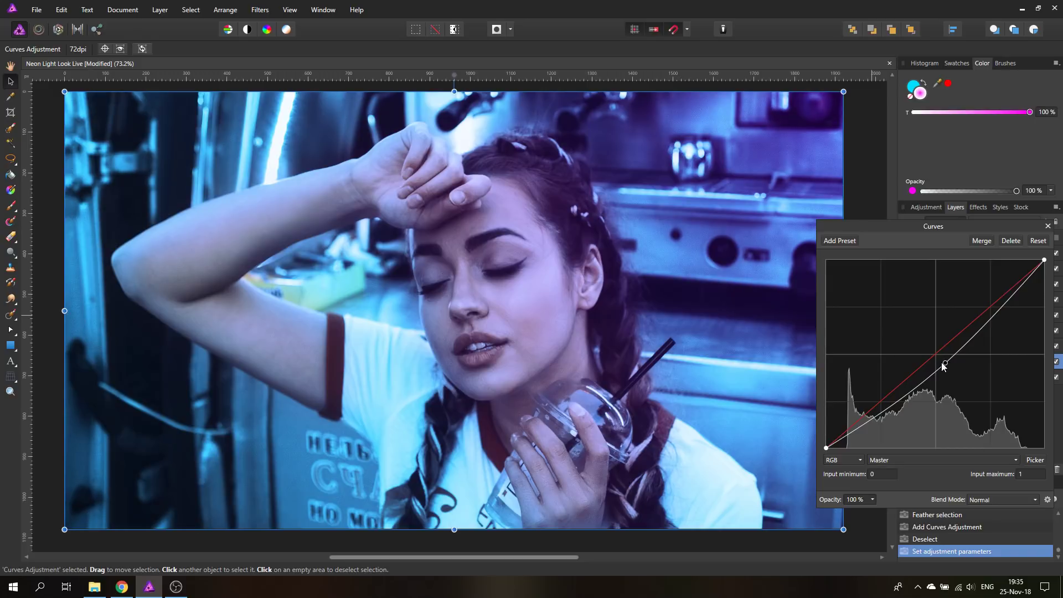
{"action": "left_click", "coordinate": [1048, 227]}
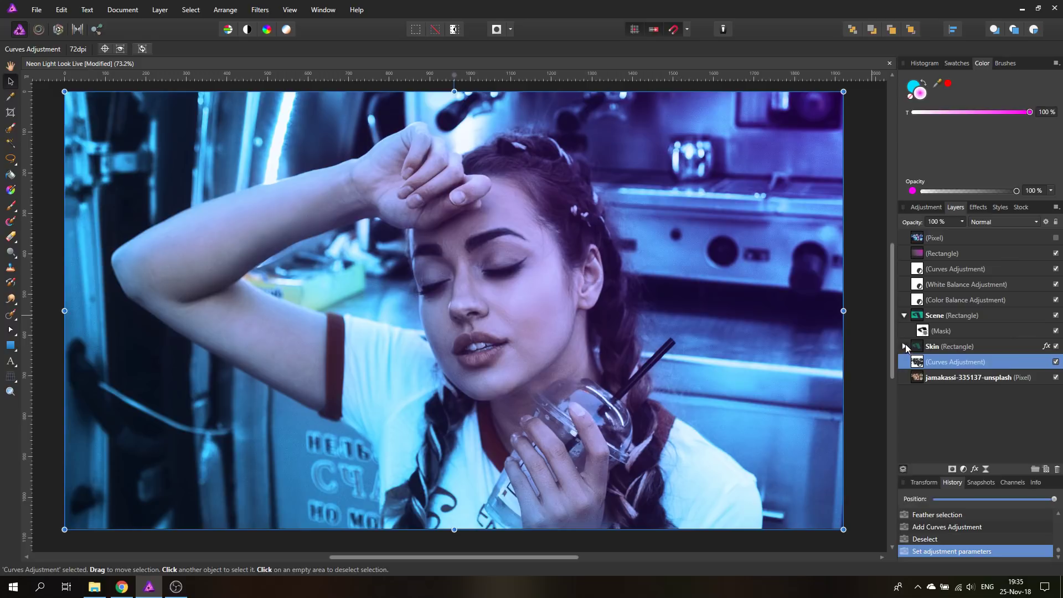
Step: Select the Scene group's mask and zoom in on the arm's edge
{"action": "left_click", "coordinate": [906, 347]}
{"action": "left_click", "coordinate": [921, 363]}
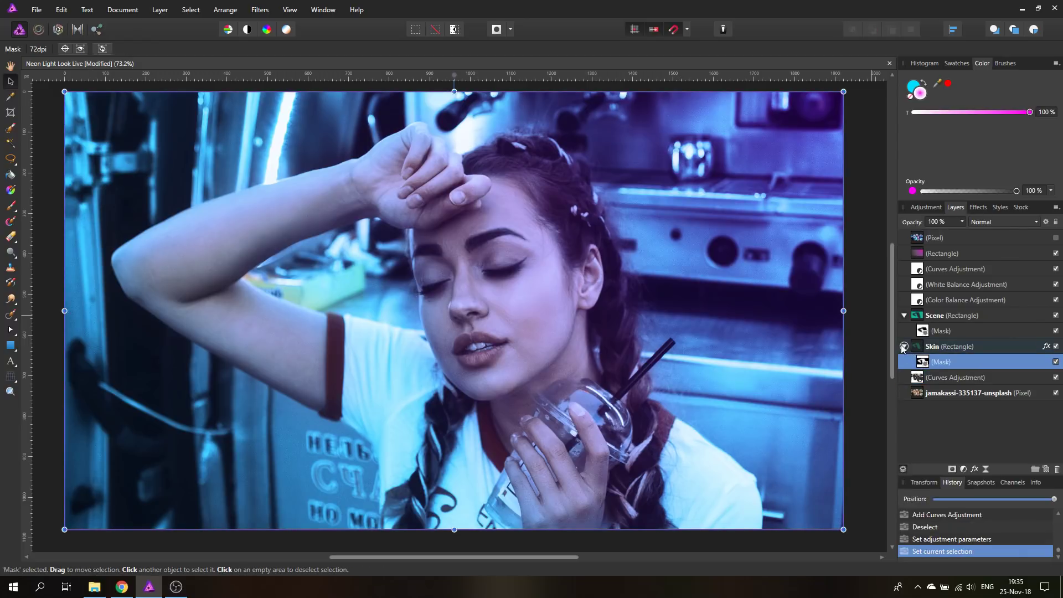
{"action": "left_click", "coordinate": [904, 347]}
{"action": "left_click", "coordinate": [922, 331]}
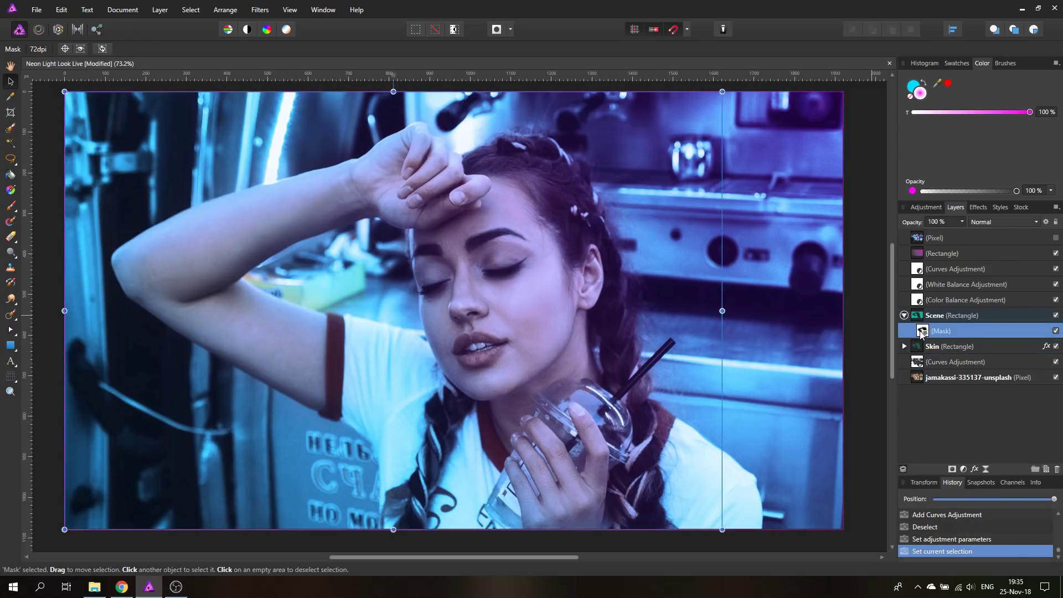
{"action": "left_click", "coordinate": [10, 392]}
{"action": "left_click_drag", "start_coordinate": [245, 280], "coordinate": [257, 281]}
{"action": "left_click", "coordinate": [257, 281]}
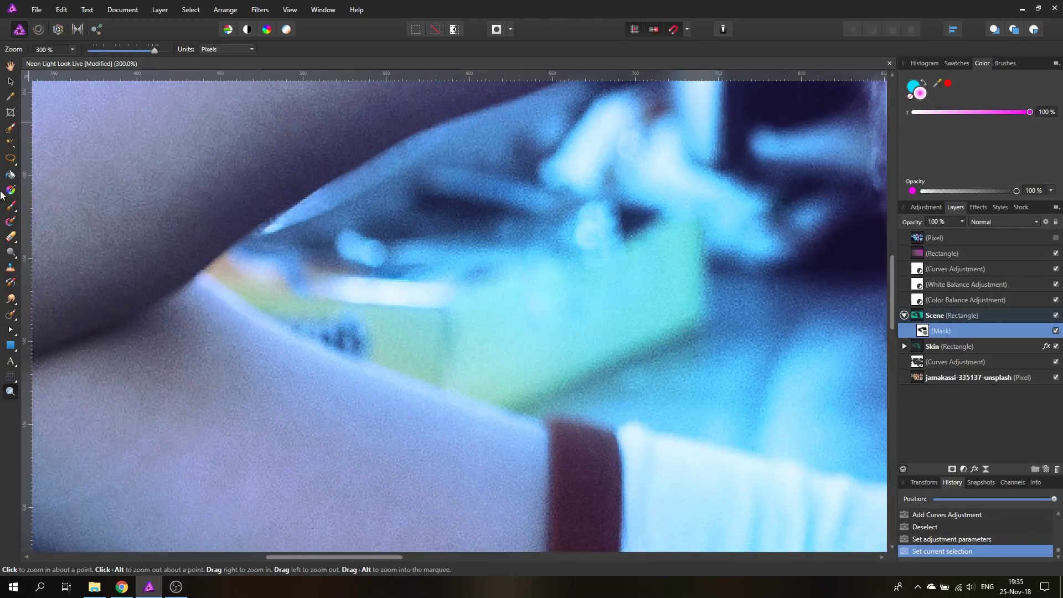
Step: Set the Paint Brush colour to white
{"action": "left_click", "coordinate": [10, 206]}
{"action": "key", "text": "x"}
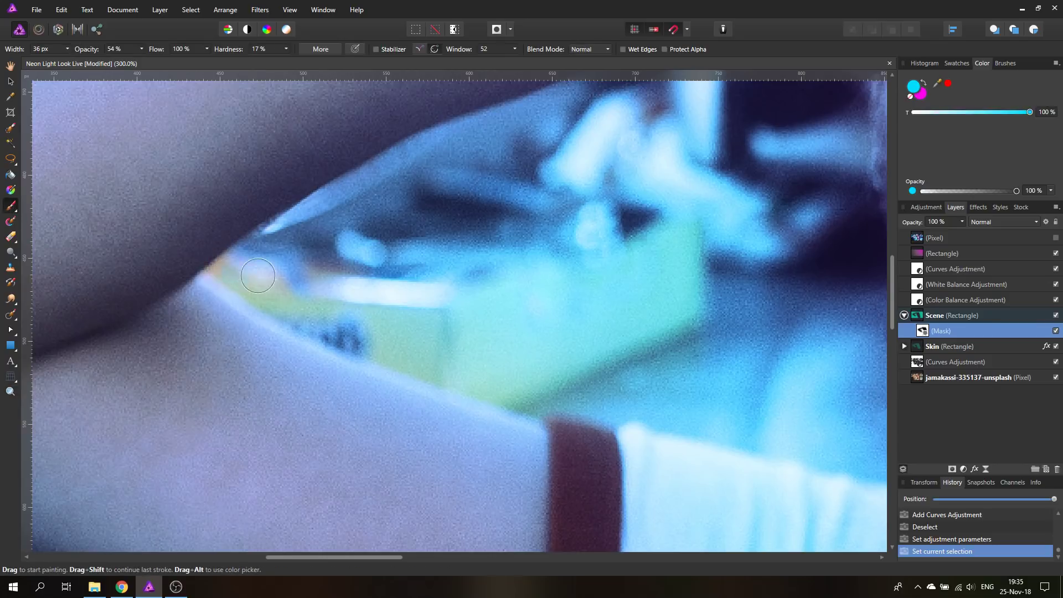
{"action": "double_click", "coordinate": [914, 89]}
{"action": "left_click", "coordinate": [526, 217]}
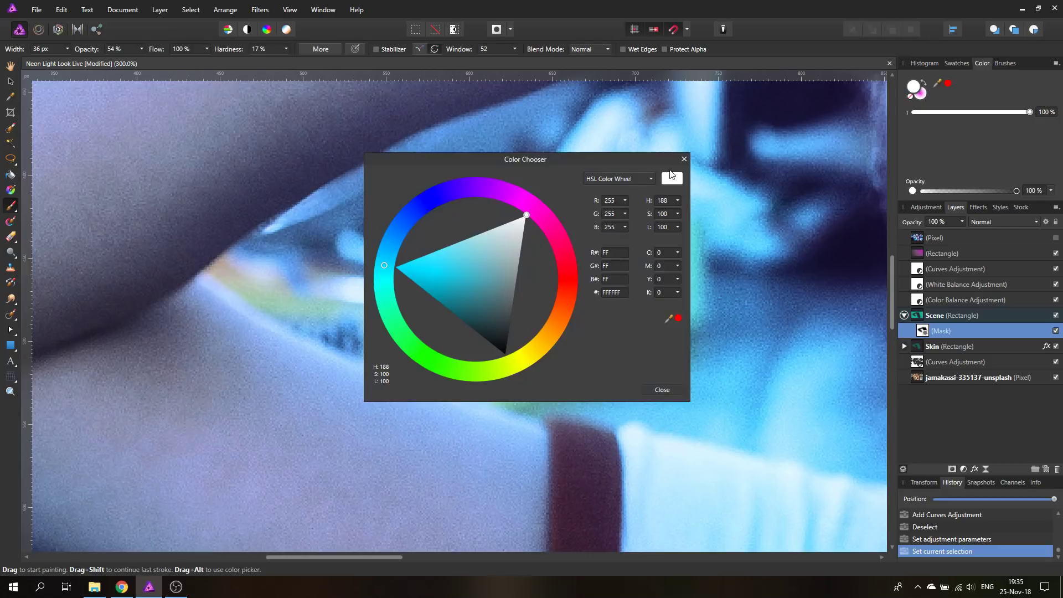
{"action": "left_click", "coordinate": [684, 158]}
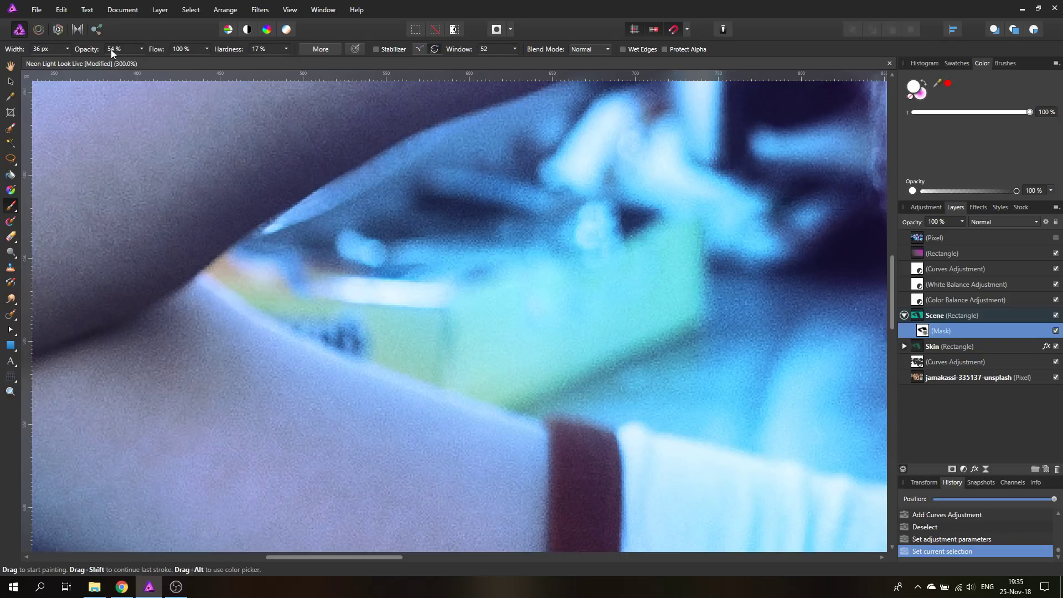
Step: Paint along the arm's edge at 48% then 25% brush opacity, then fit the photo in view
{"action": "left_click", "coordinate": [143, 52]}
{"action": "left_click_drag", "start_coordinate": [144, 61], "coordinate": [139, 63]}
{"action": "mouse_move", "coordinate": [251, 276]}
{"action": "left_mouse_down"}
{"action": "mouse_move", "coordinate": [268, 281]}
{"action": "mouse_move", "coordinate": [218, 268]}
{"action": "left_mouse_up"}
{"action": "left_click", "coordinate": [143, 49]}
{"action": "left_click_drag", "start_coordinate": [142, 61], "coordinate": [127, 64]}
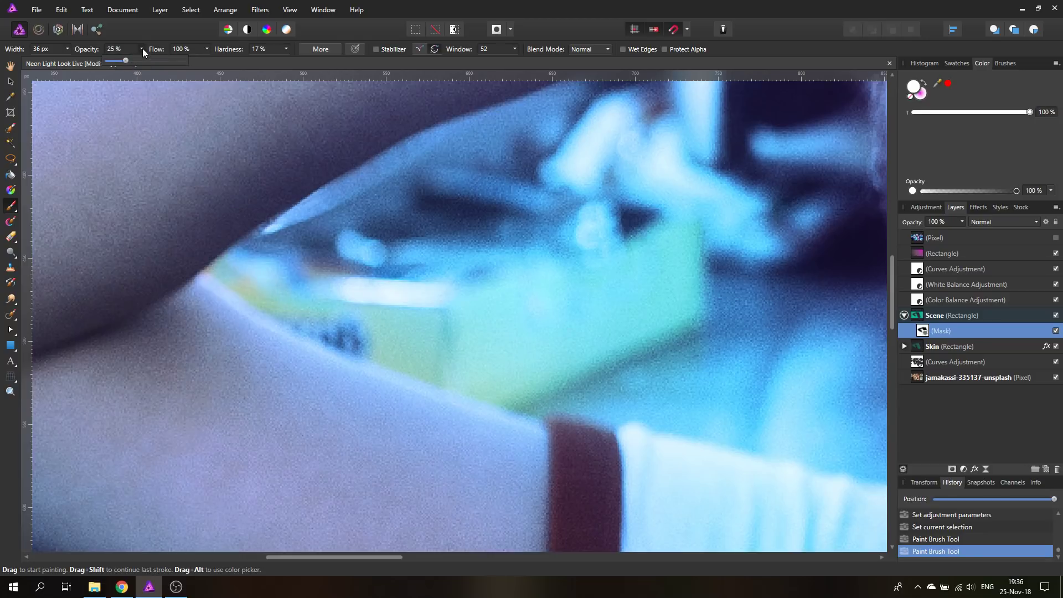
{"action": "mouse_move", "coordinate": [225, 289]}
{"action": "left_mouse_down"}
{"action": "mouse_move", "coordinate": [216, 261]}
{"action": "mouse_move", "coordinate": [230, 256]}
{"action": "mouse_move", "coordinate": [247, 284]}
{"action": "left_mouse_up"}
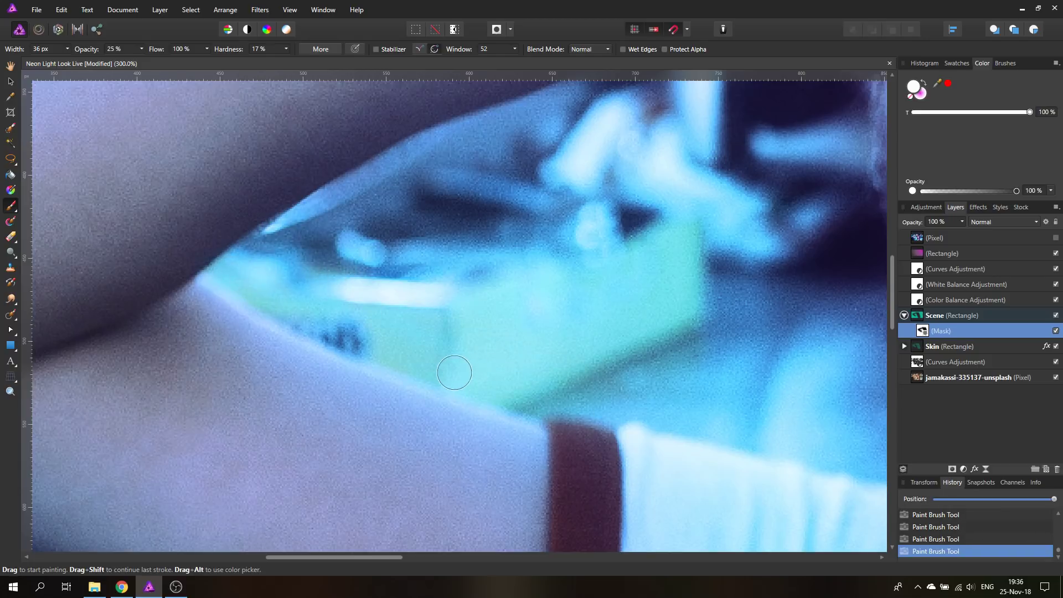
{"action": "key", "text": "ctrl+0"}
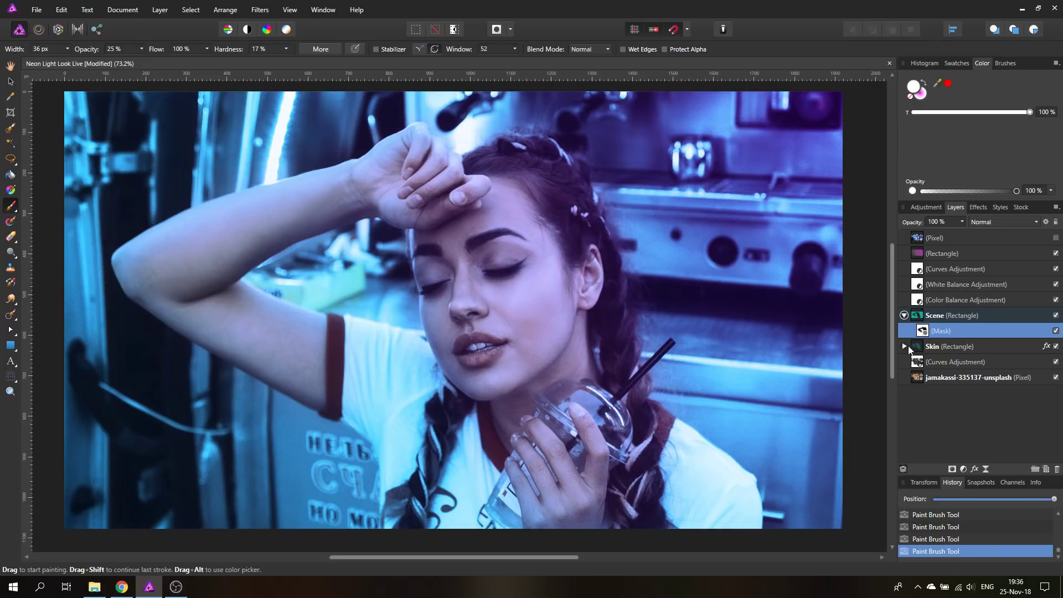
Step: Change the Skin 3D light direction to 34.7° azimuth and 37.6° elevation
{"action": "left_click", "coordinate": [906, 347]}
{"action": "left_click", "coordinate": [924, 362]}
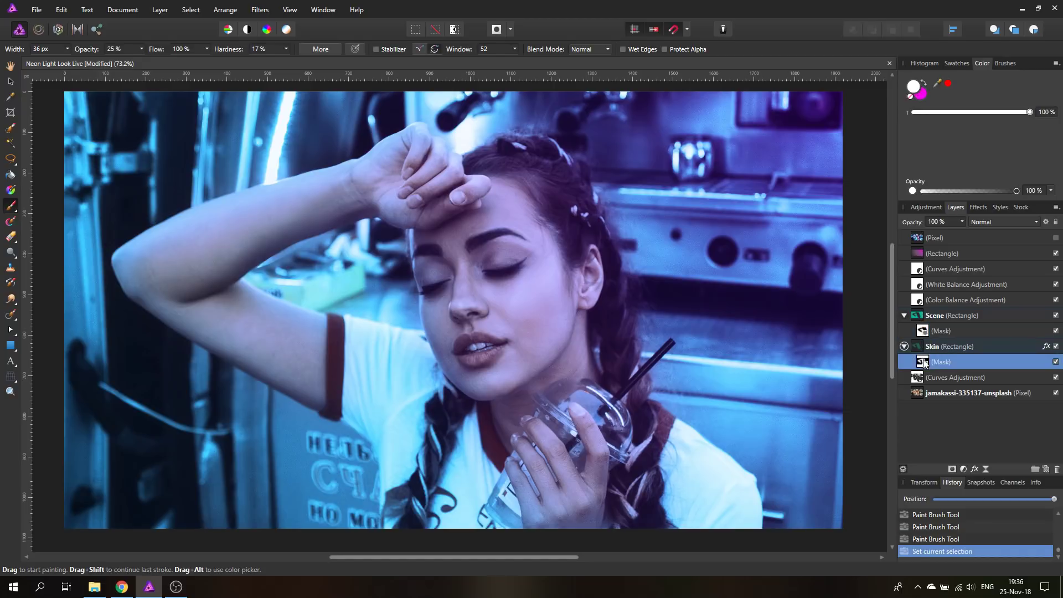
{"action": "left_click", "coordinate": [981, 210]}
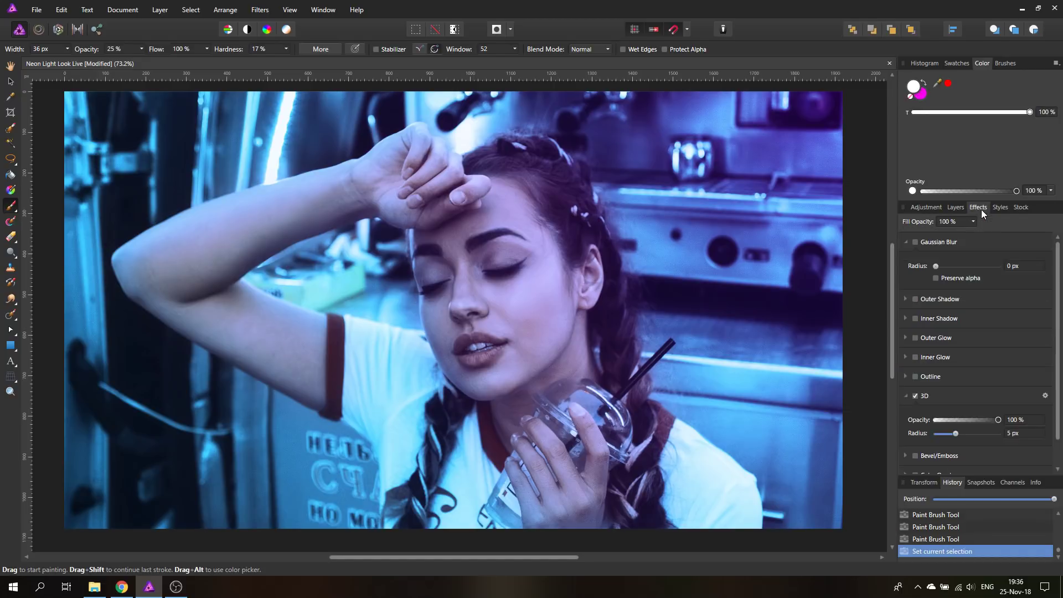
{"action": "left_click", "coordinate": [1045, 396]}
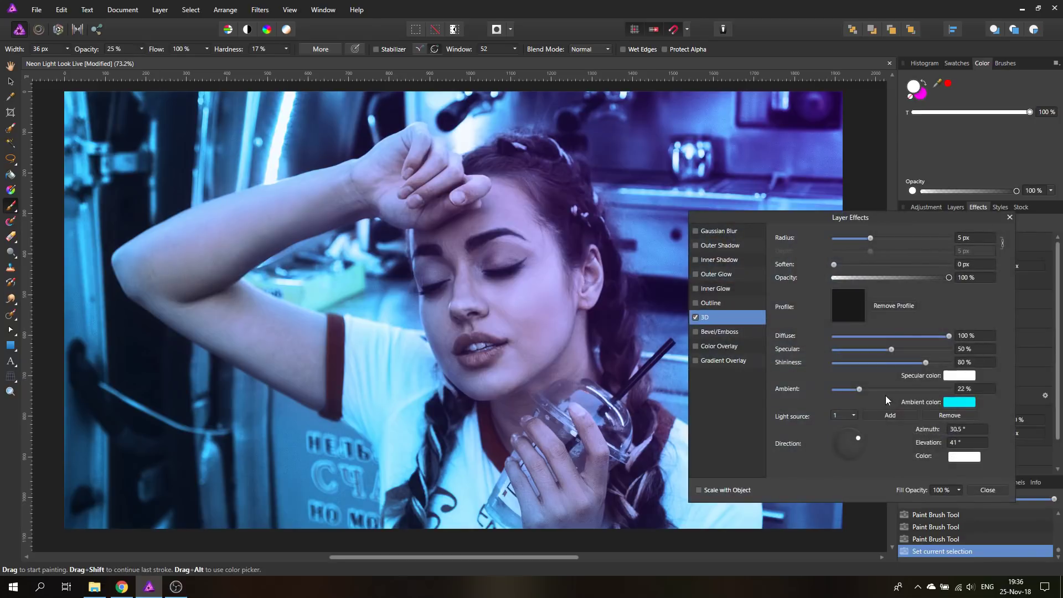
{"action": "left_click_drag", "start_coordinate": [852, 437], "coordinate": [853, 437]}
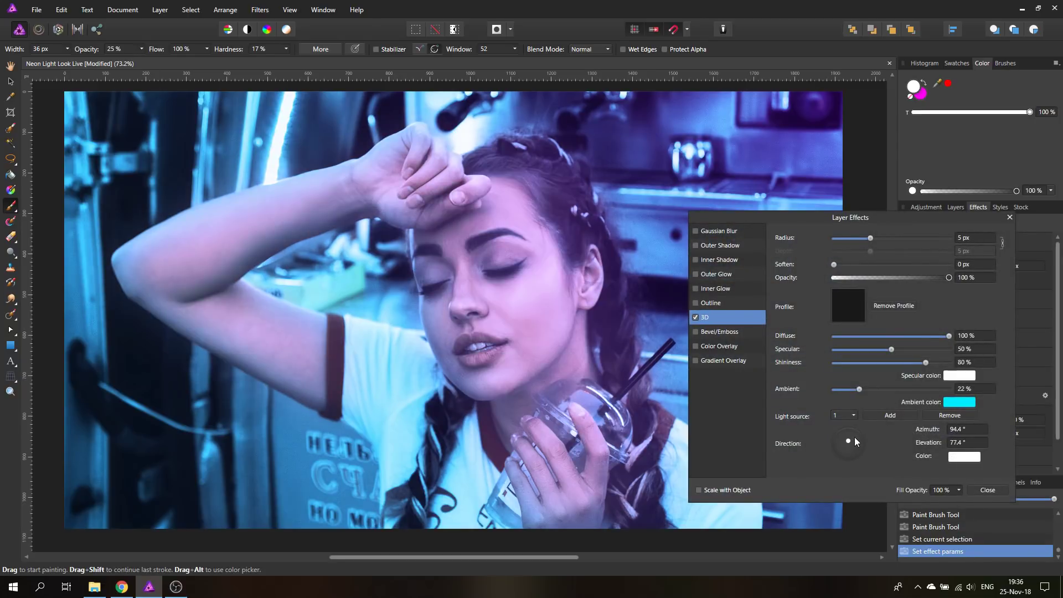
{"action": "left_click_drag", "start_coordinate": [855, 437], "coordinate": [860, 437]}
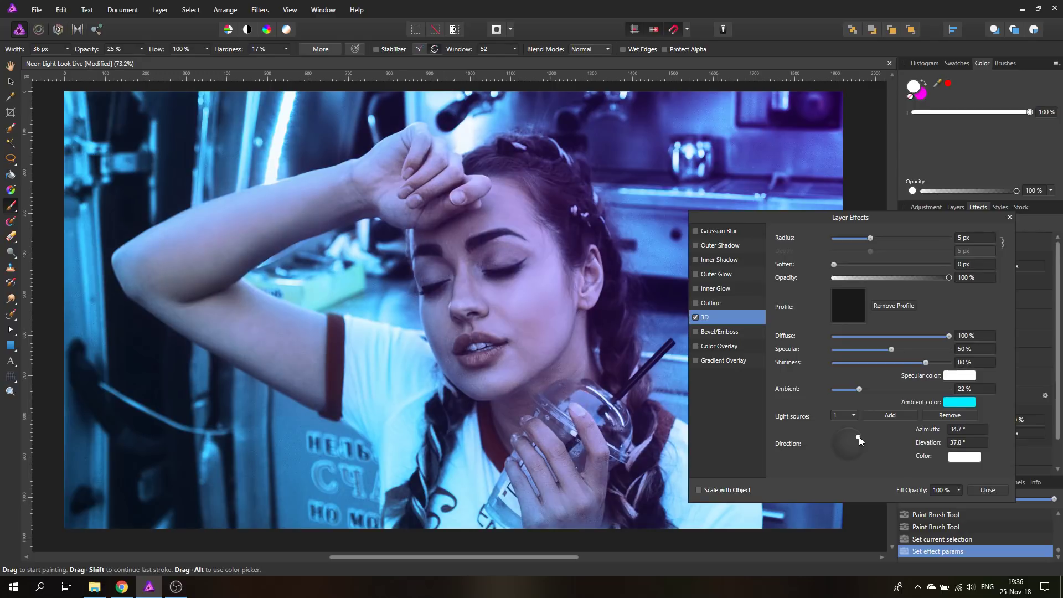
{"action": "left_click", "coordinate": [1010, 218]}
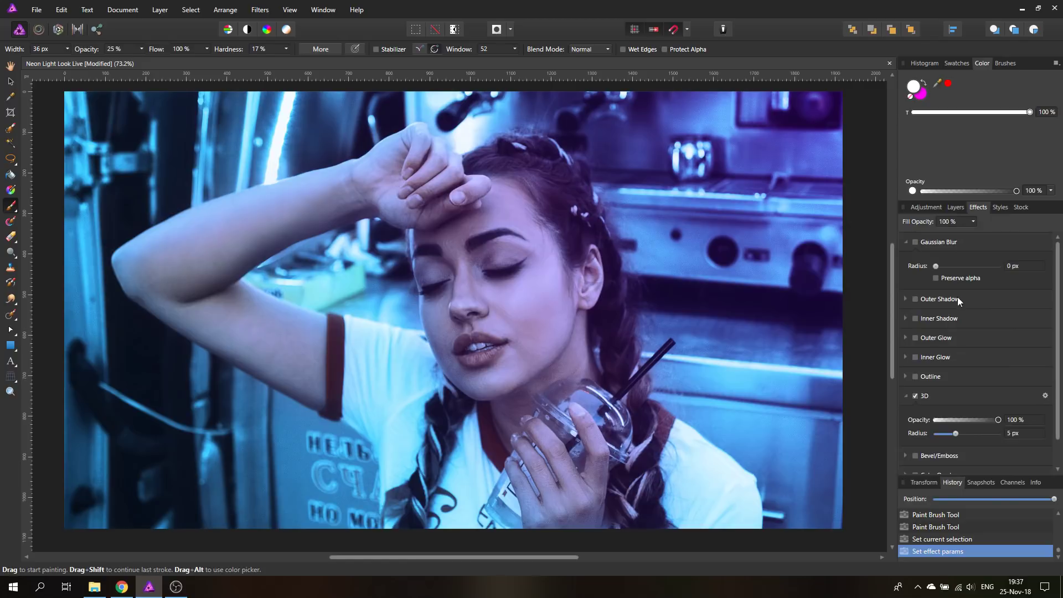
Step: Switch the right-hand panel from Effects back to the Layers list
{"action": "left_click", "coordinate": [958, 210]}
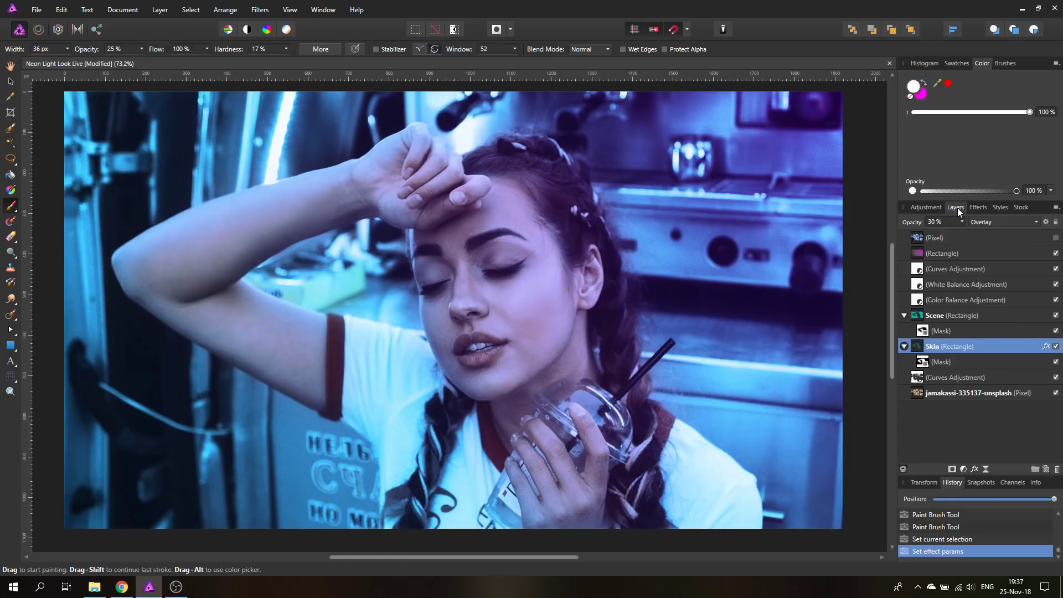